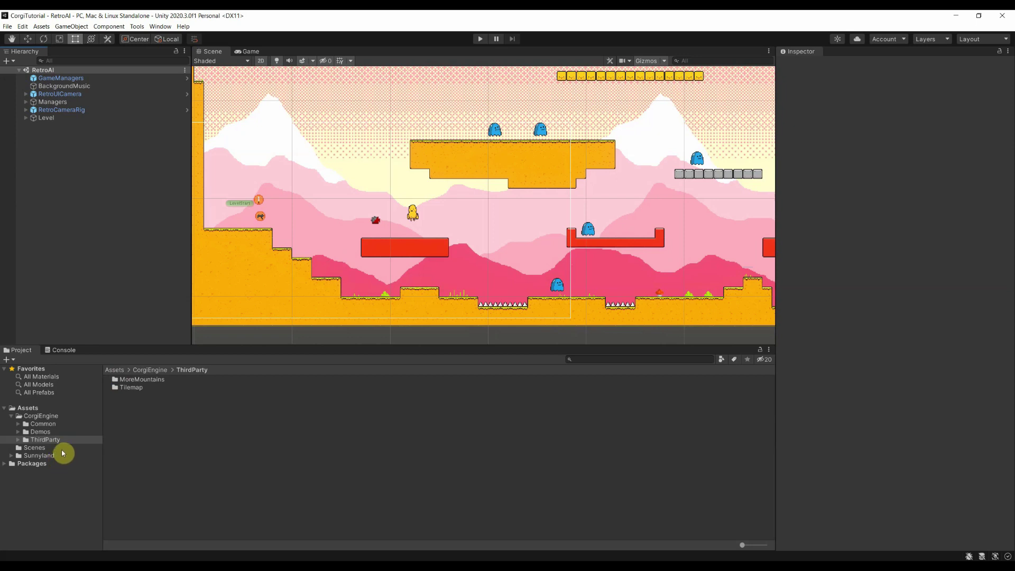
Open SampleScene from the Scenes folder and select its default Main Camera
click(34, 448)
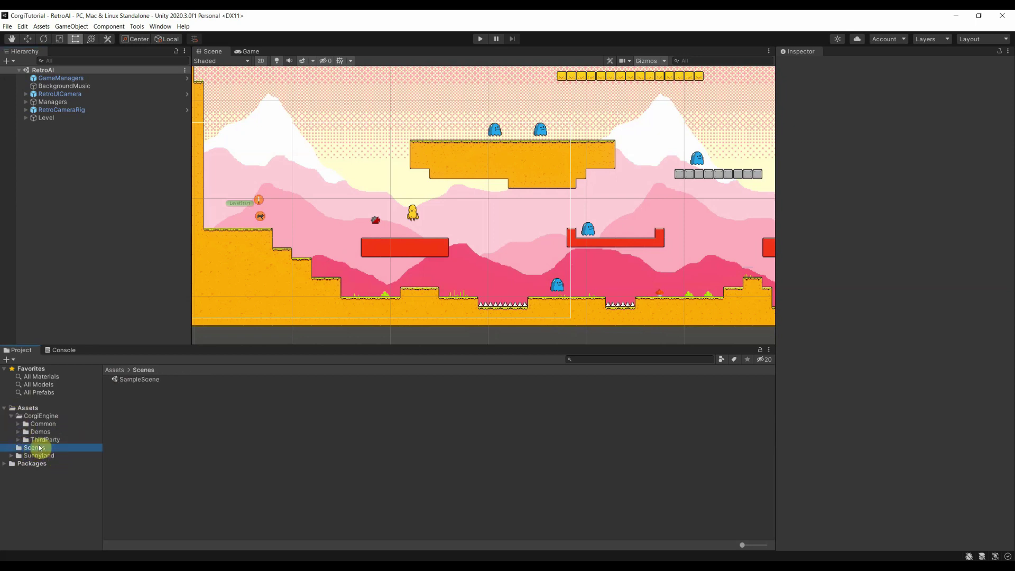
double_click(136, 380)
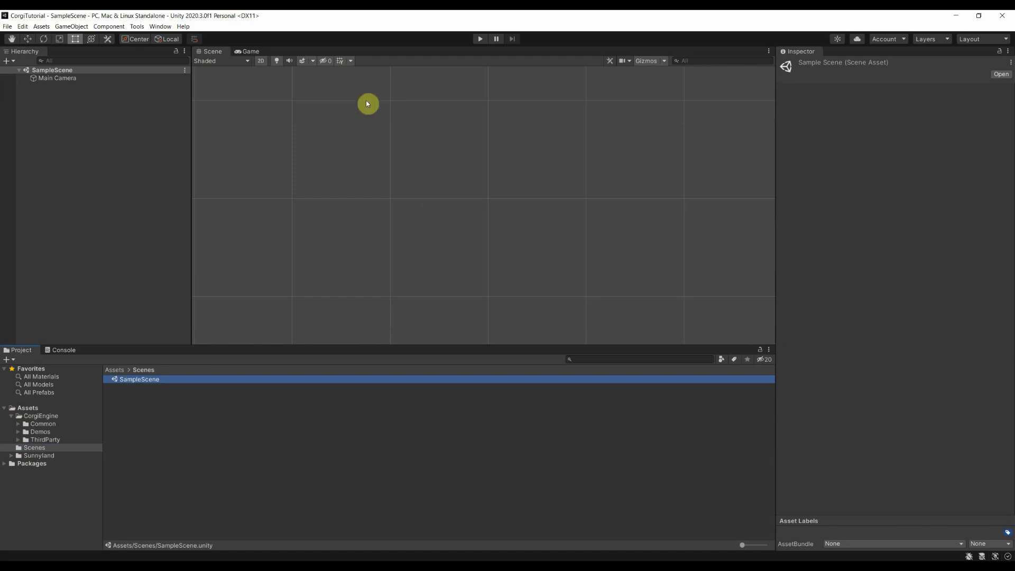
click(54, 79)
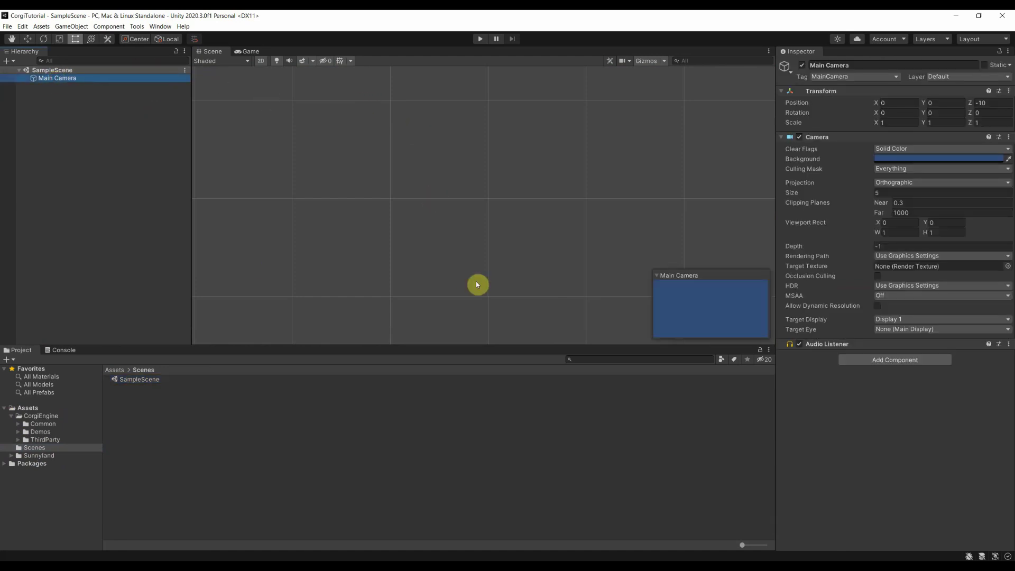
Delete Main Camera and browse to CorgiEngine > Common > Prefabs > Camera in the Project window
key(Delete)
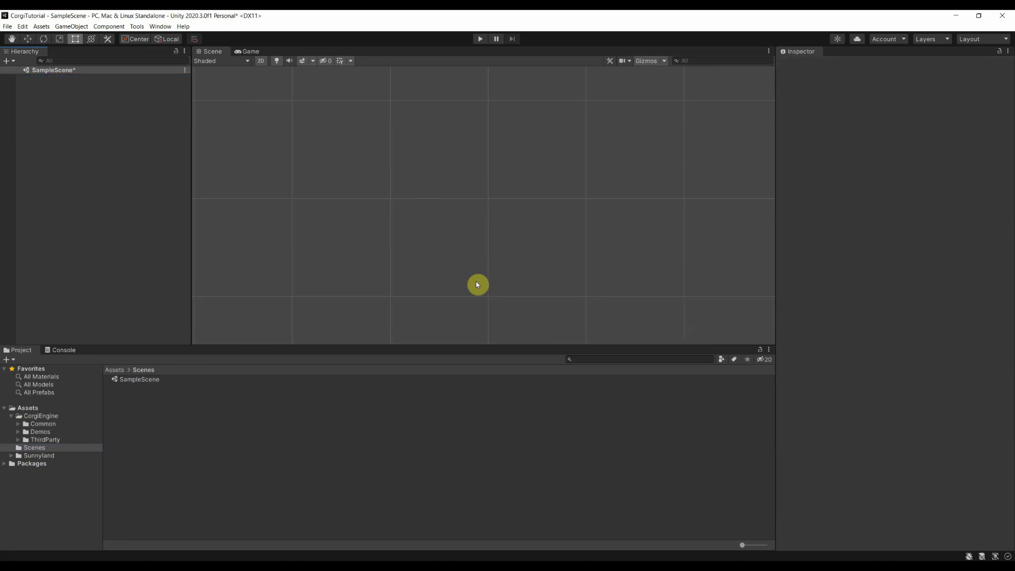
click(19, 426)
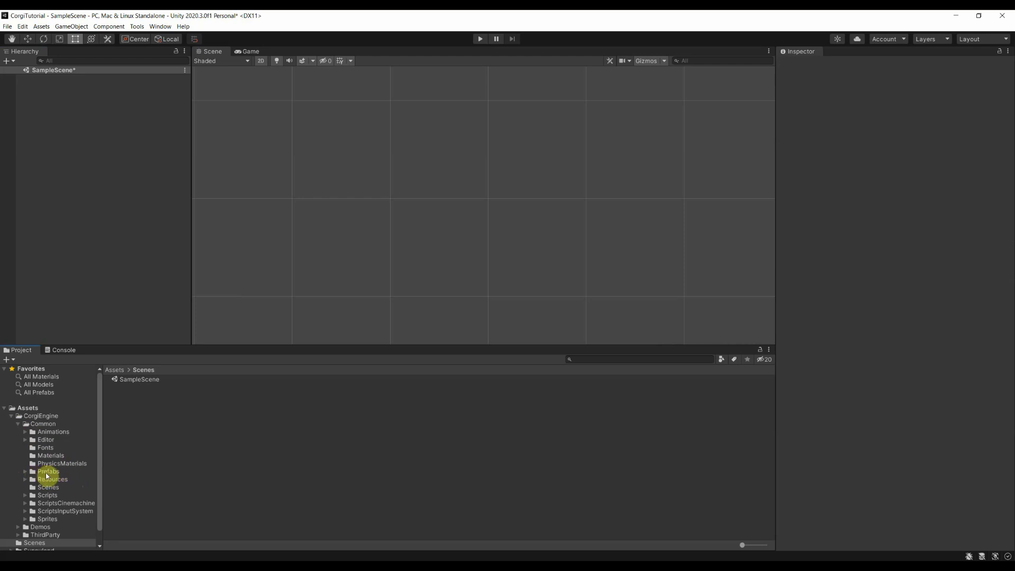
click(46, 472)
click(25, 472)
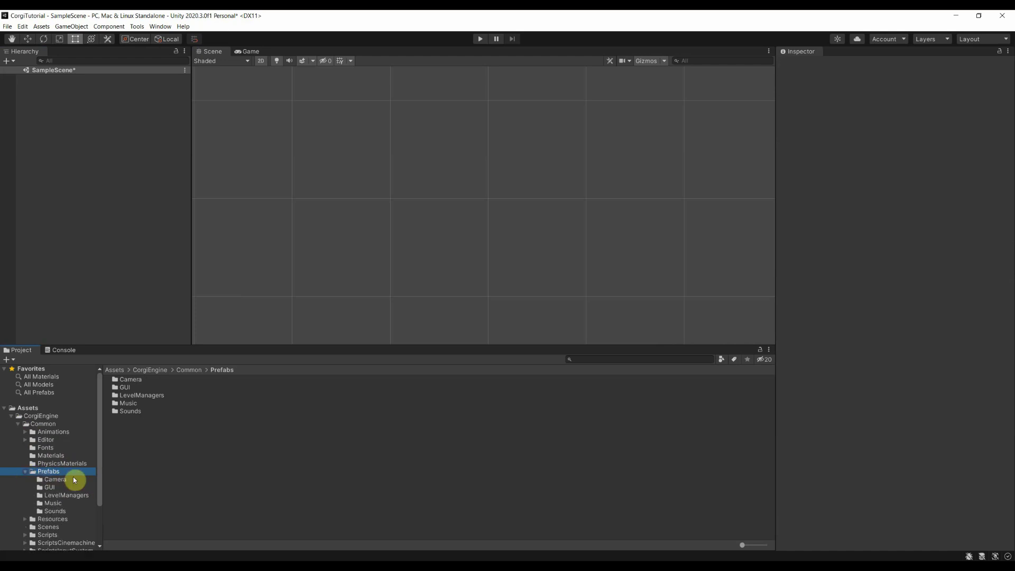
click(50, 472)
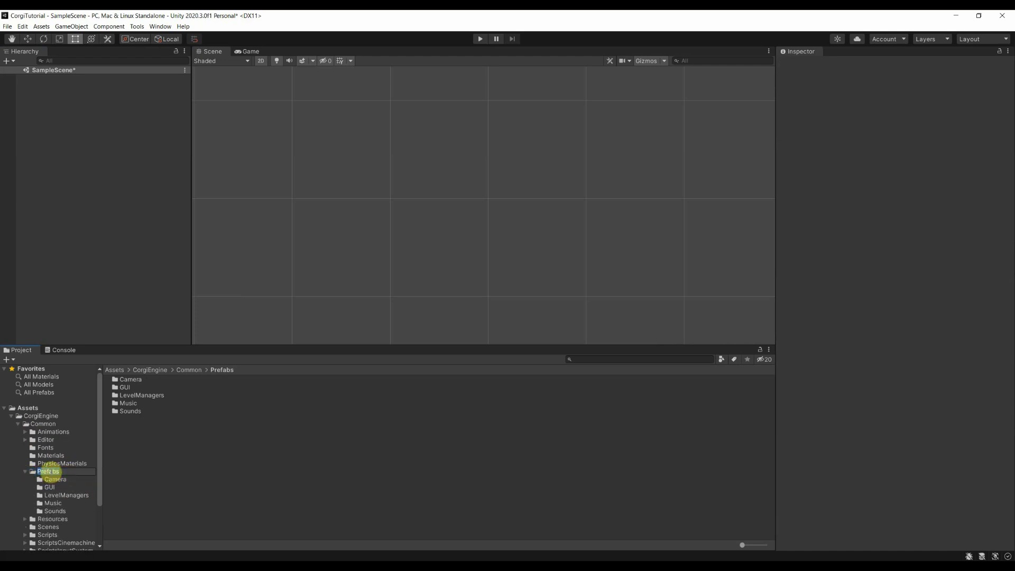
key(Return)
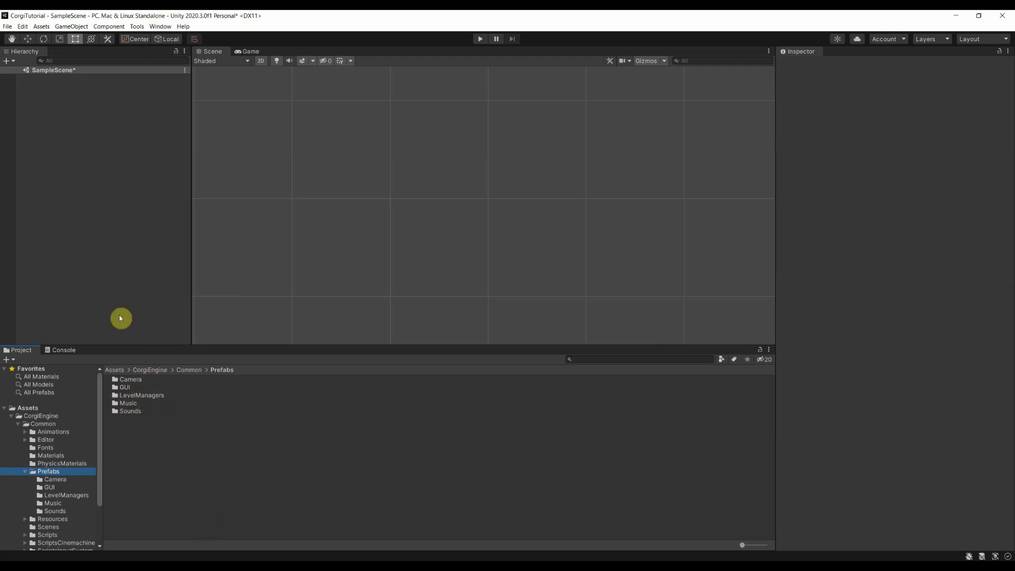
click(131, 382)
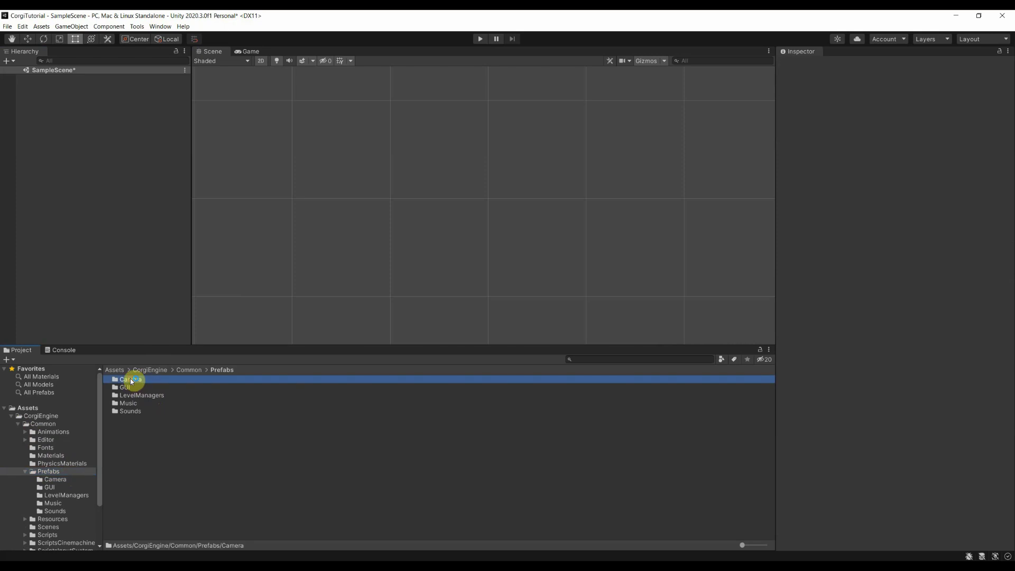
Drag the Regular Camera prefab into the Hierarchy and collapse its Transform and Camera components
double_click(245, 550)
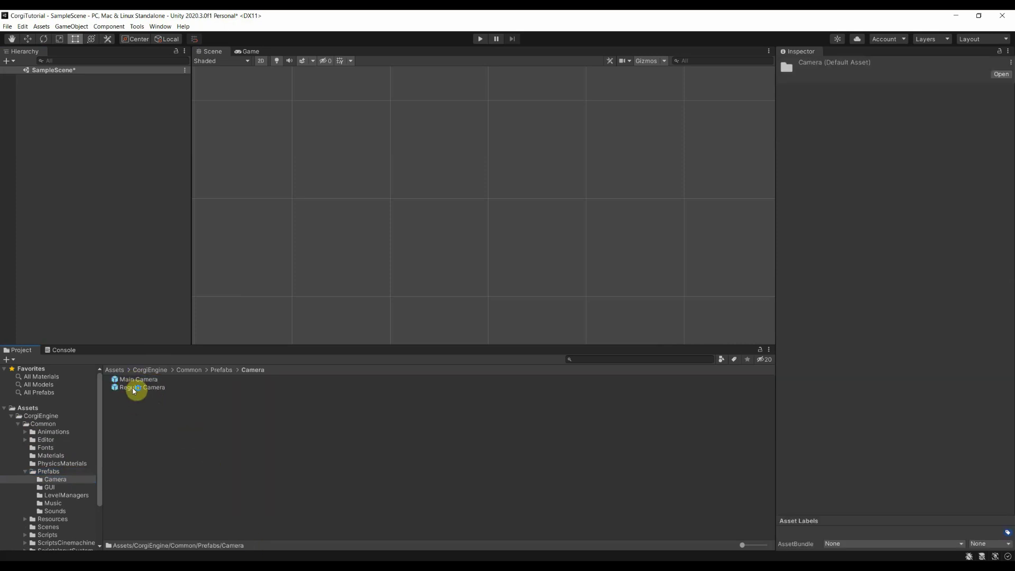
drag(133, 391, 120, 169)
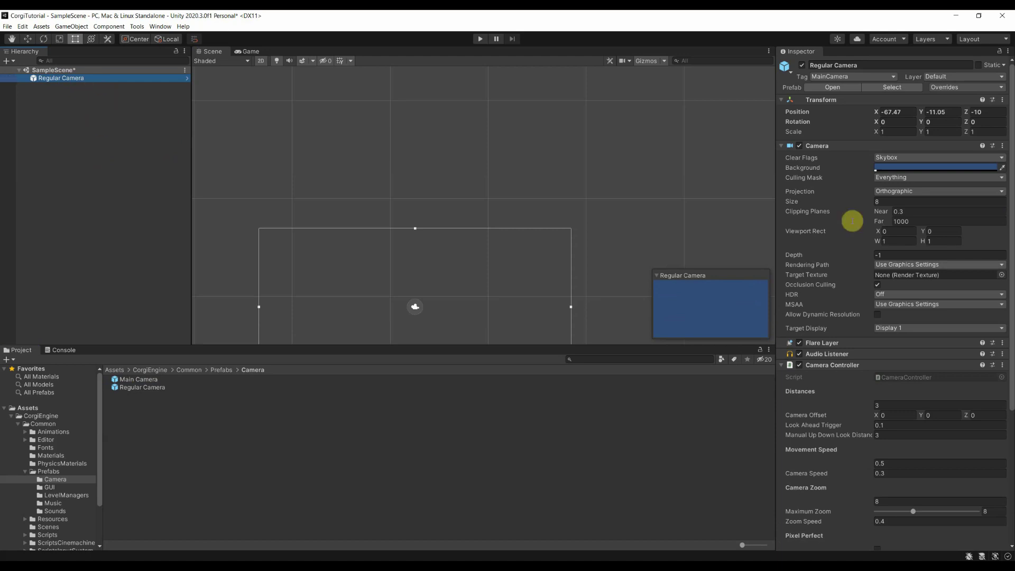
click(783, 100)
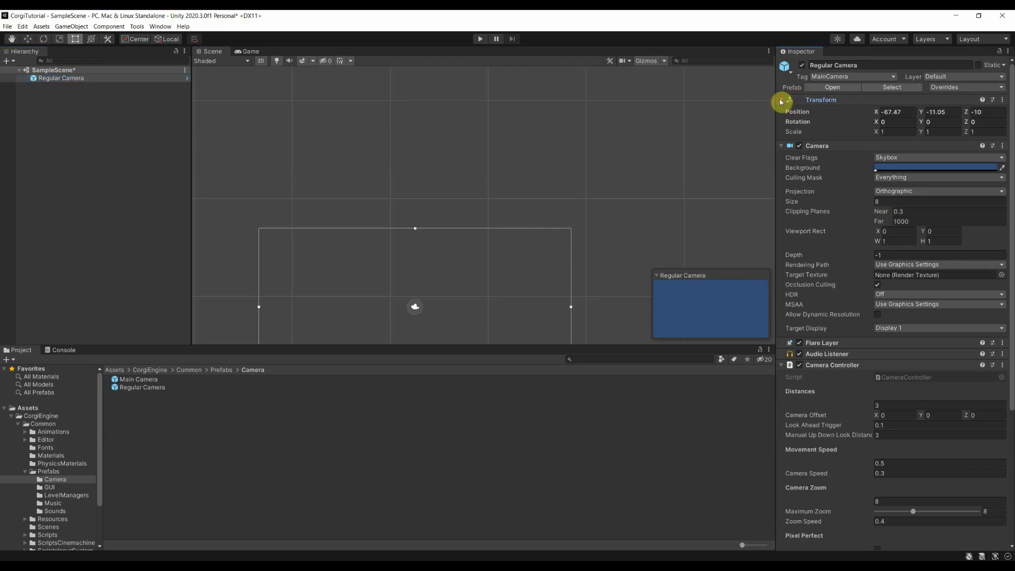
key(Left)
click(782, 110)
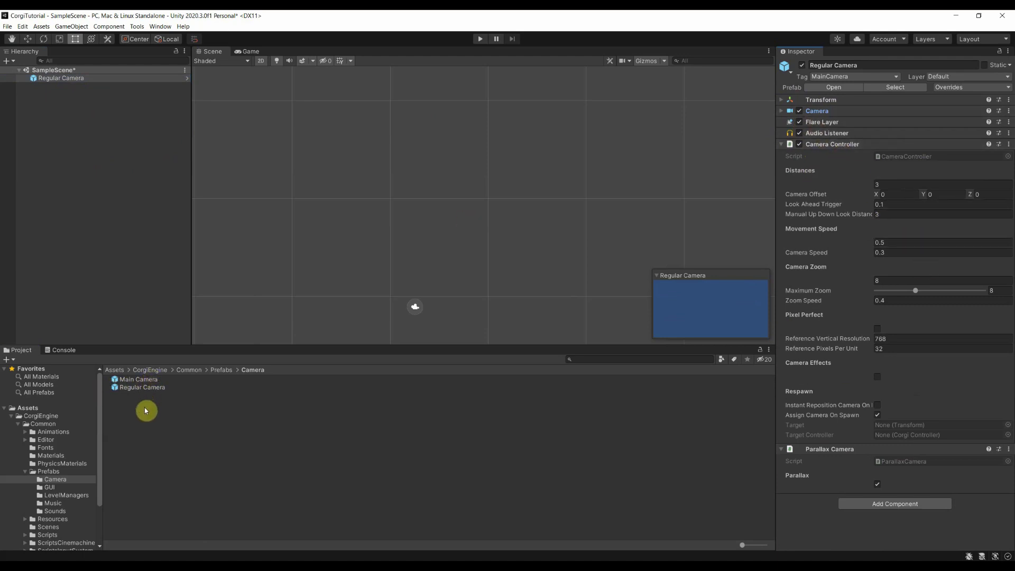
mouse_move(501, 567)
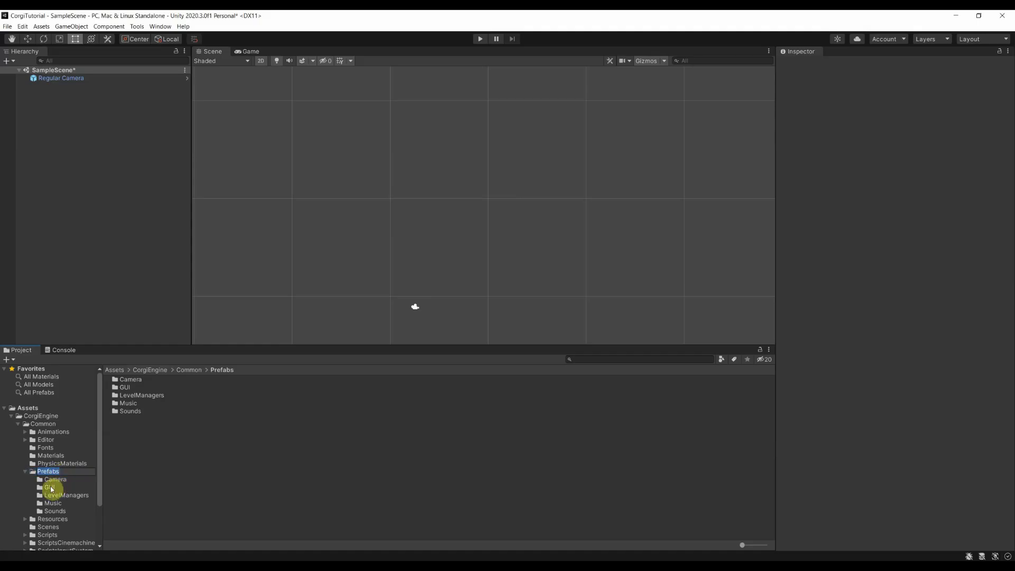
Drag the UICamera prefab from Prefabs > GUI into the Hierarchy
click(54, 487)
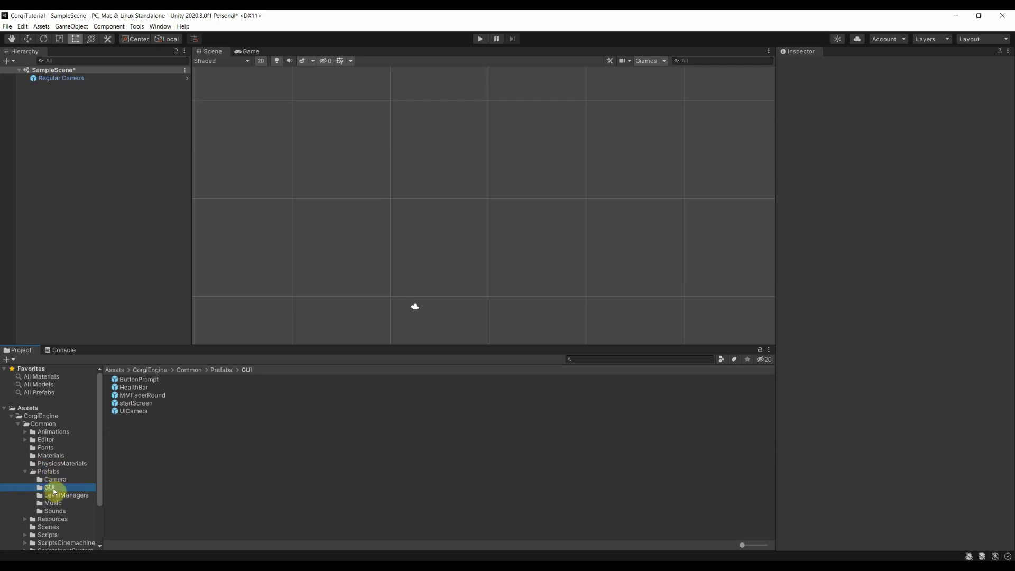
drag(134, 412, 57, 106)
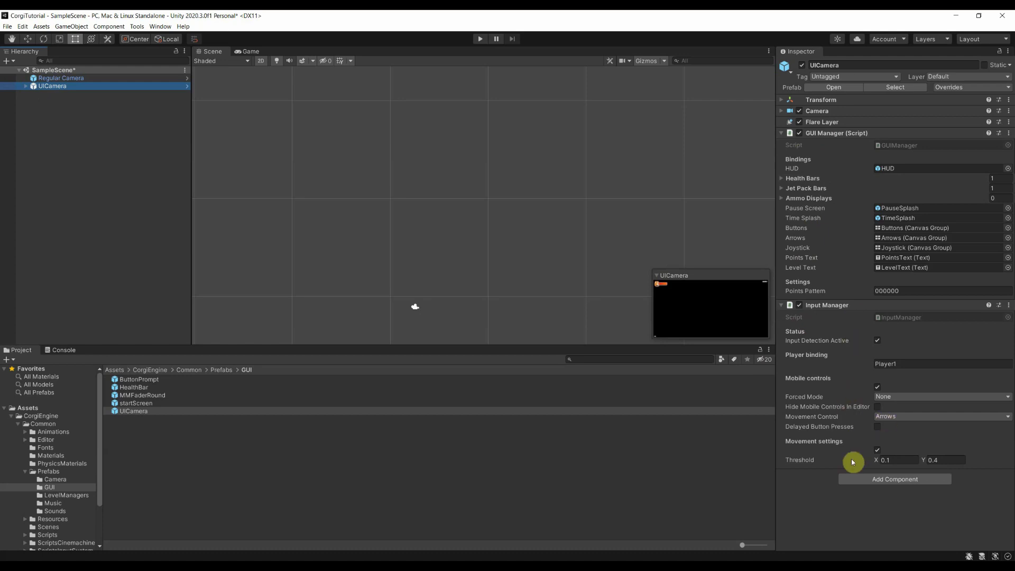
Expand UICamera, dock the Game view beside Console in the bottom panel, and widen it
click(27, 86)
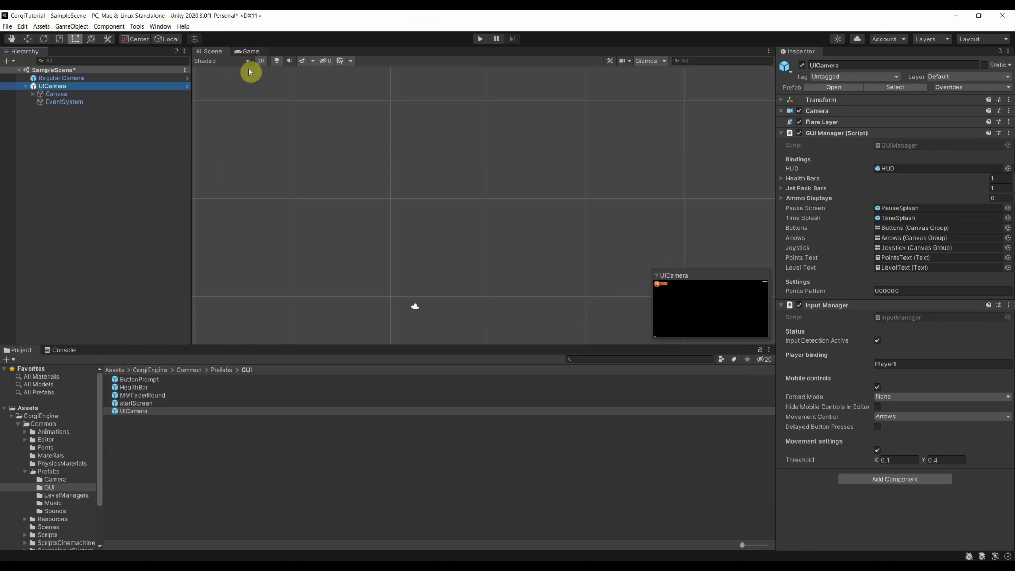
click(248, 51)
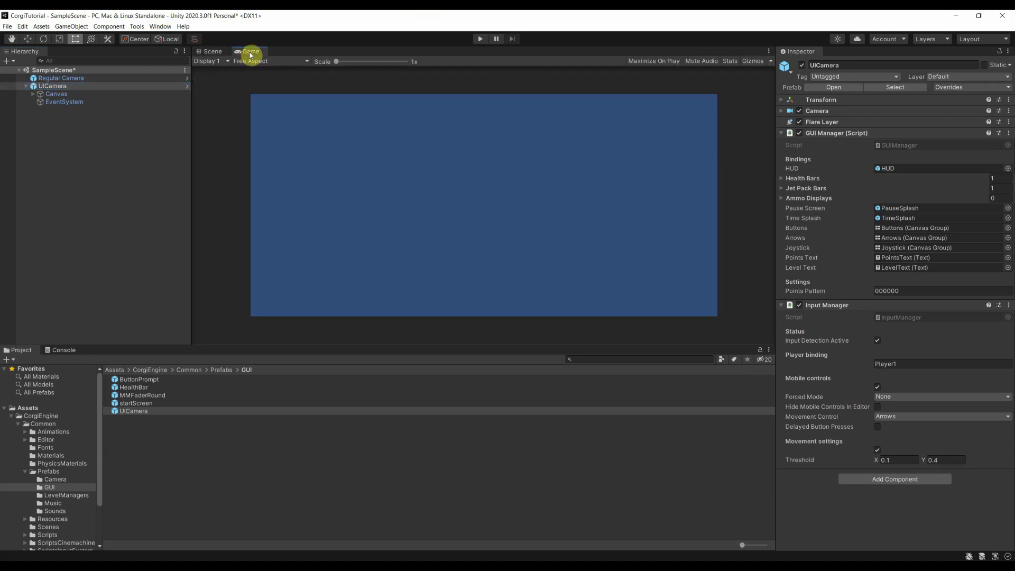
drag(250, 55, 663, 455)
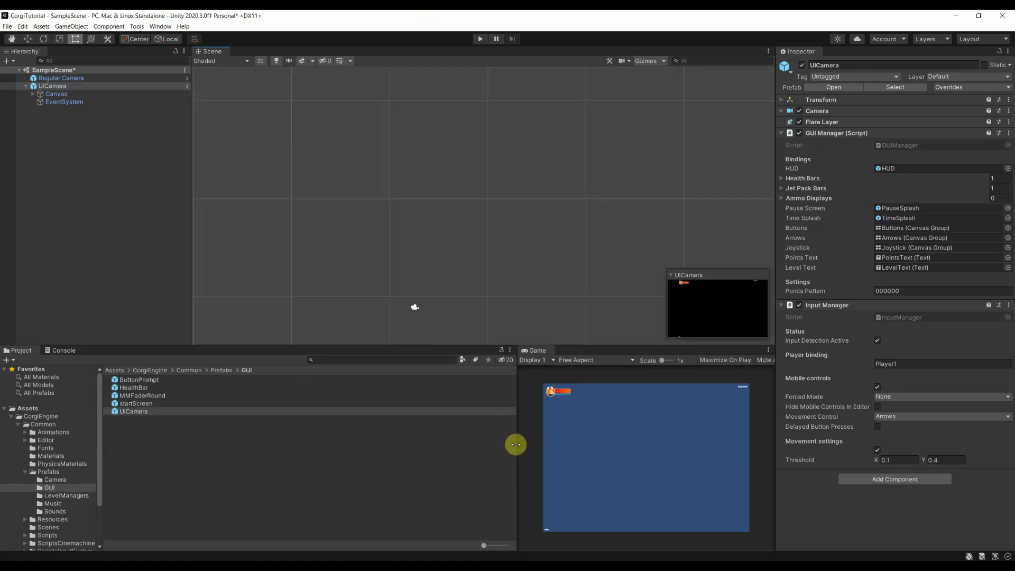
drag(516, 445, 301, 478)
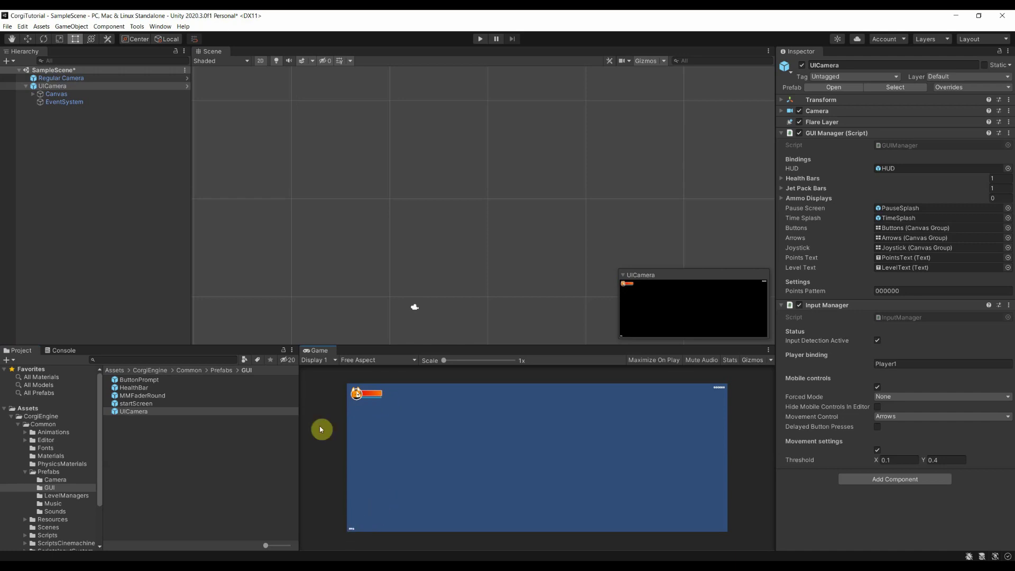
drag(457, 364, 430, 367)
click(56, 94)
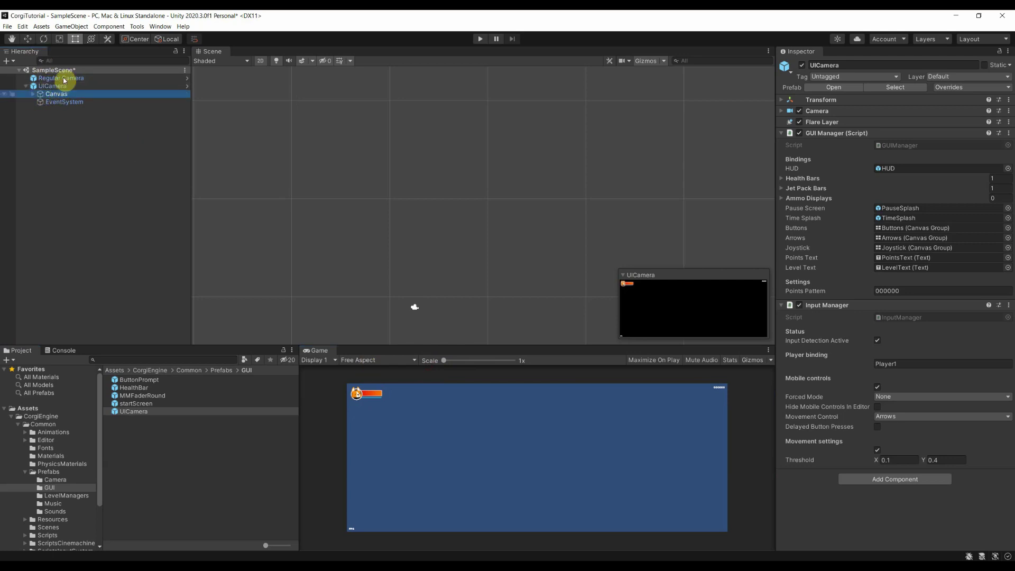
click(65, 79)
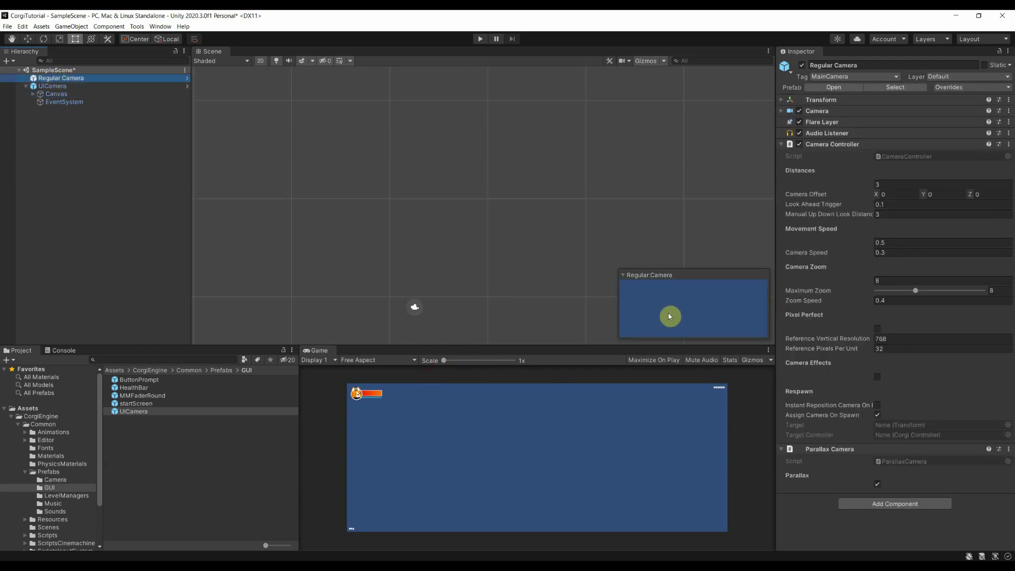
click(48, 87)
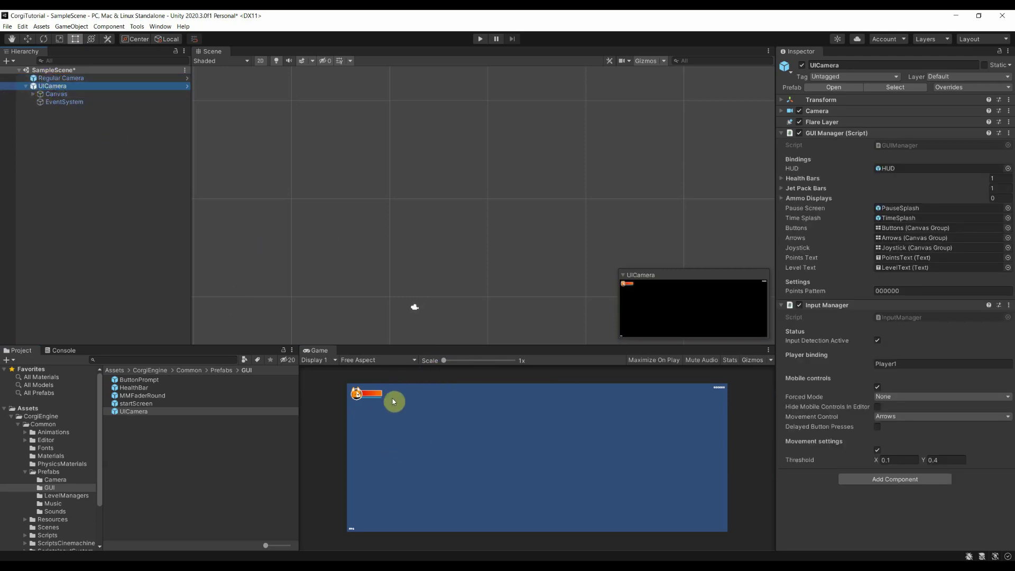
click(51, 94)
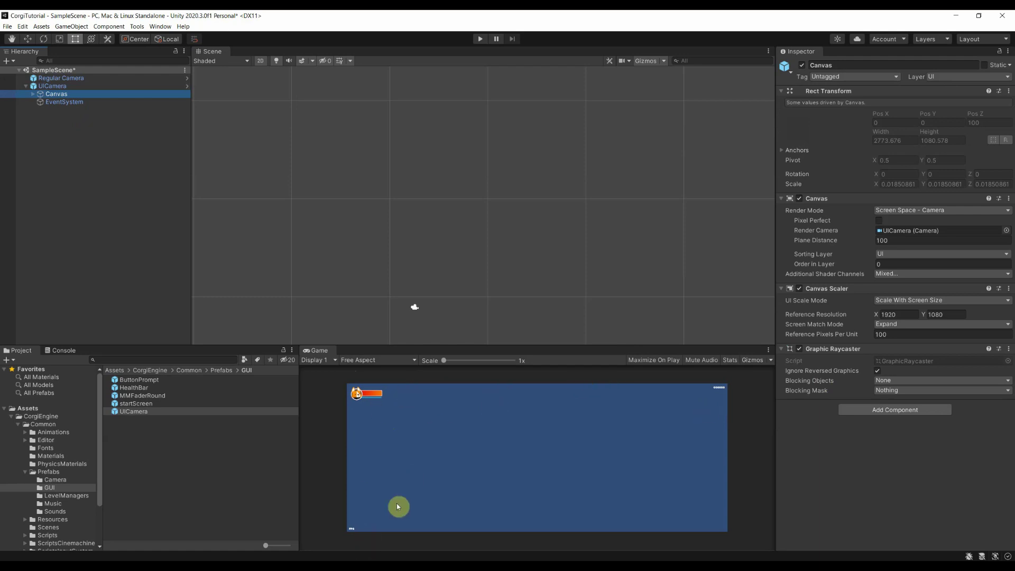
click(803, 66)
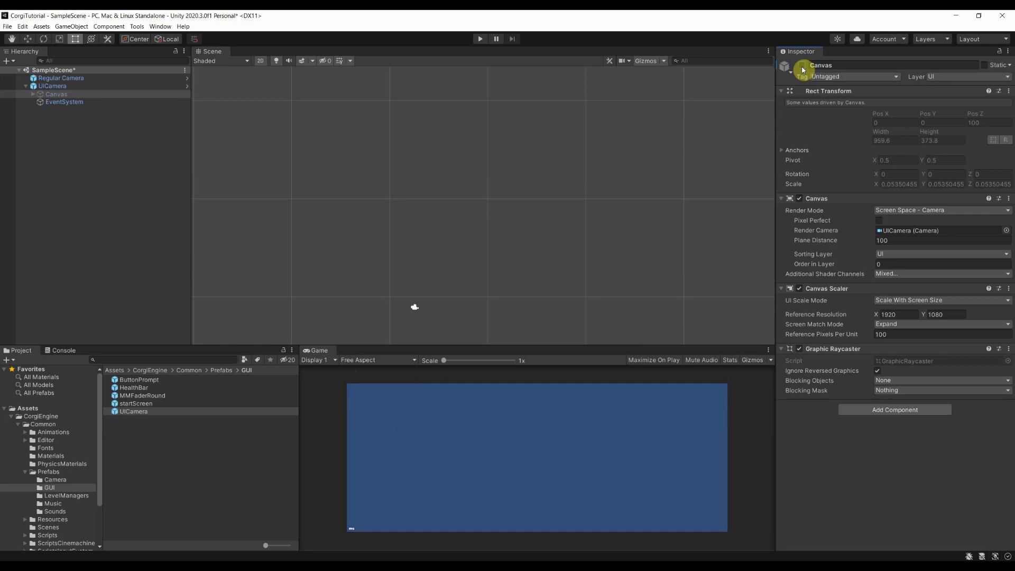
click(802, 66)
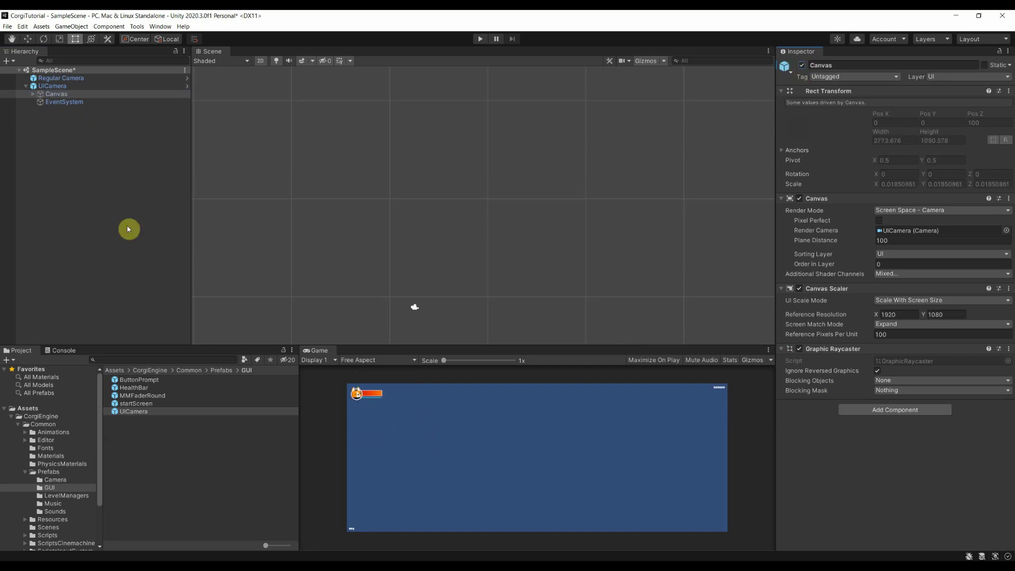
Expand Canvas and HUD in the Hierarchy and deactivate AvatarHead
click(34, 95)
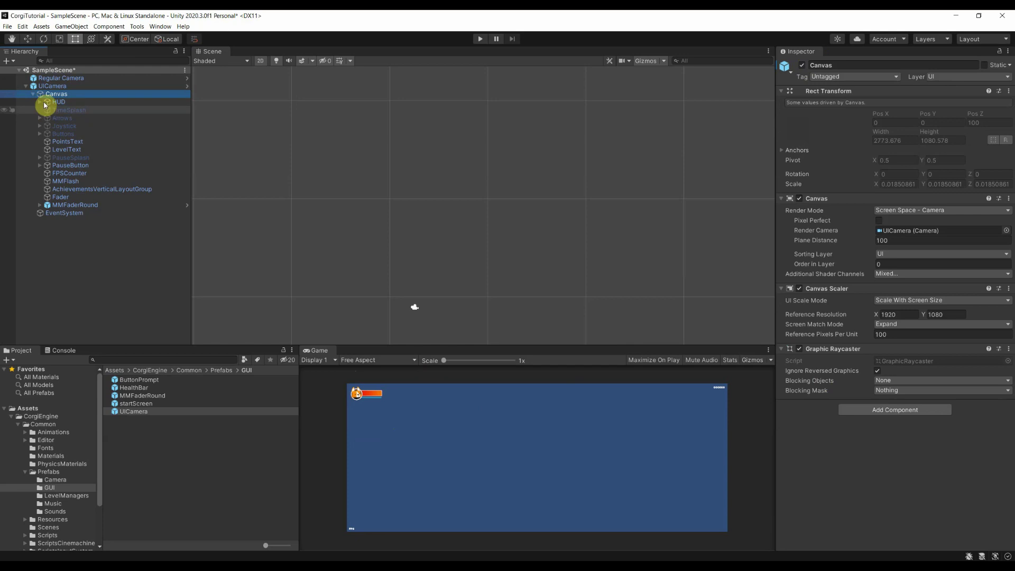
click(40, 103)
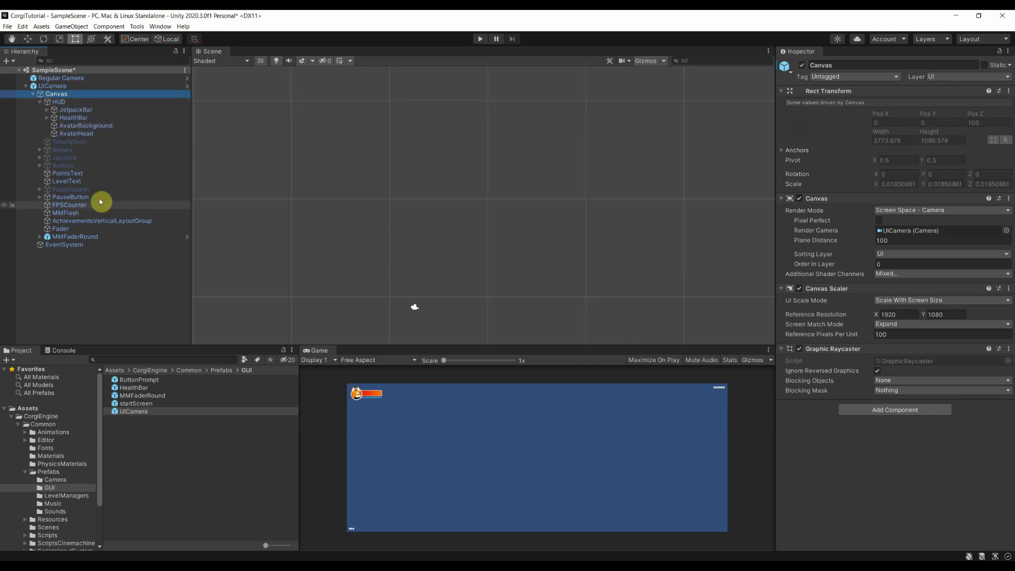
click(72, 134)
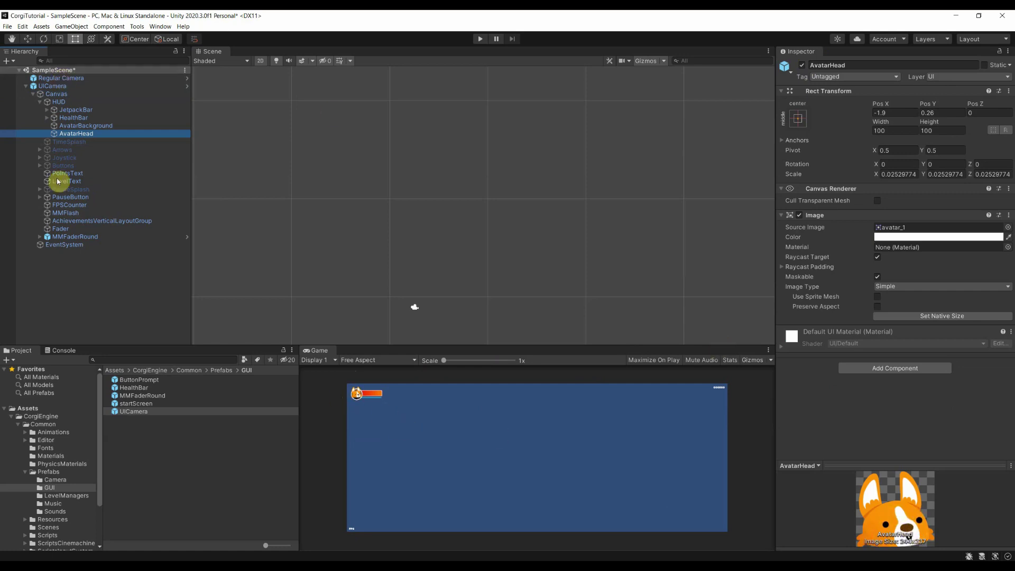
click(803, 67)
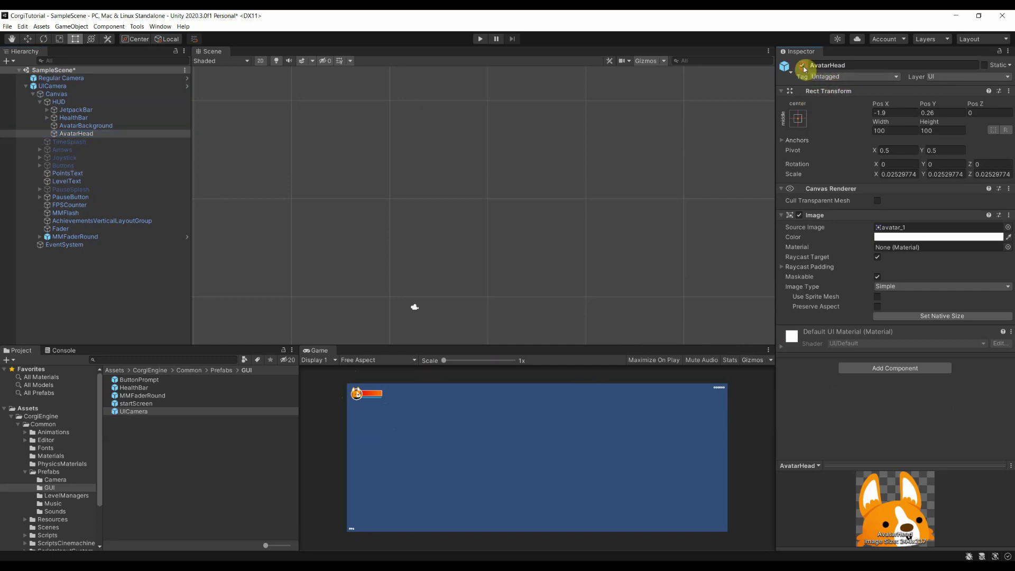
click(803, 67)
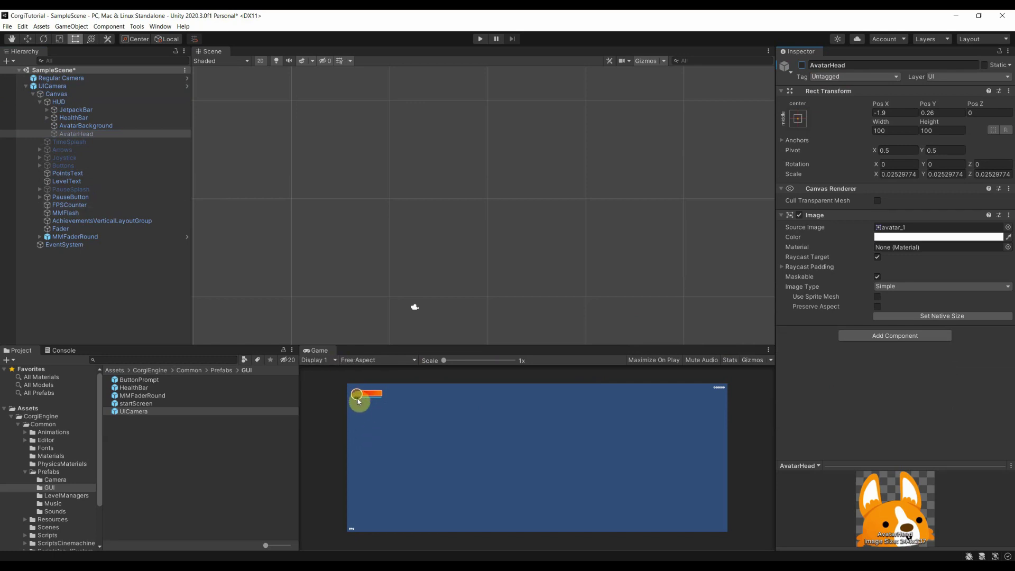
Toggle AvatarBackground off and on, reactivate AvatarHead, and toggle the HUD off and on
click(74, 126)
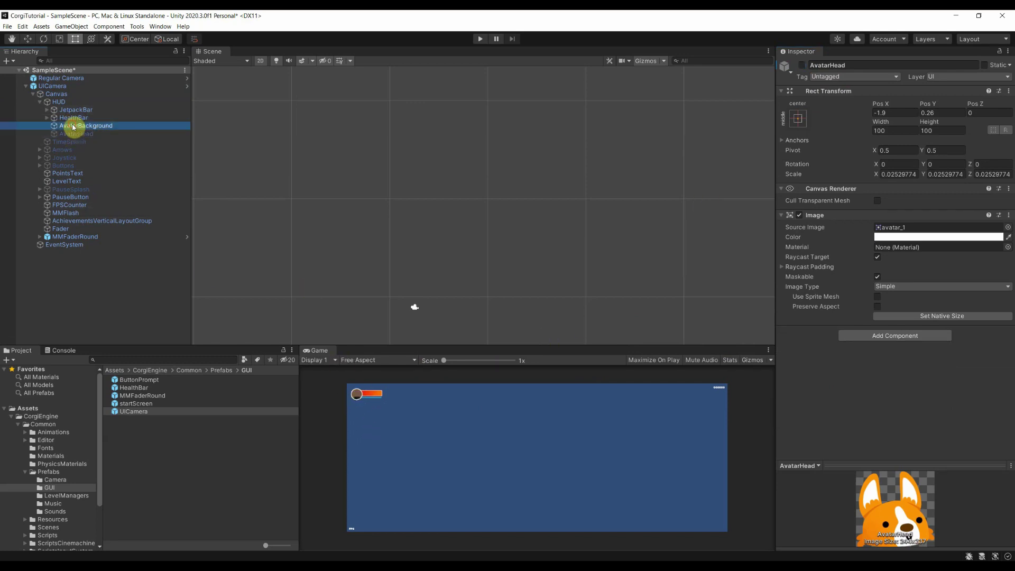
click(802, 67)
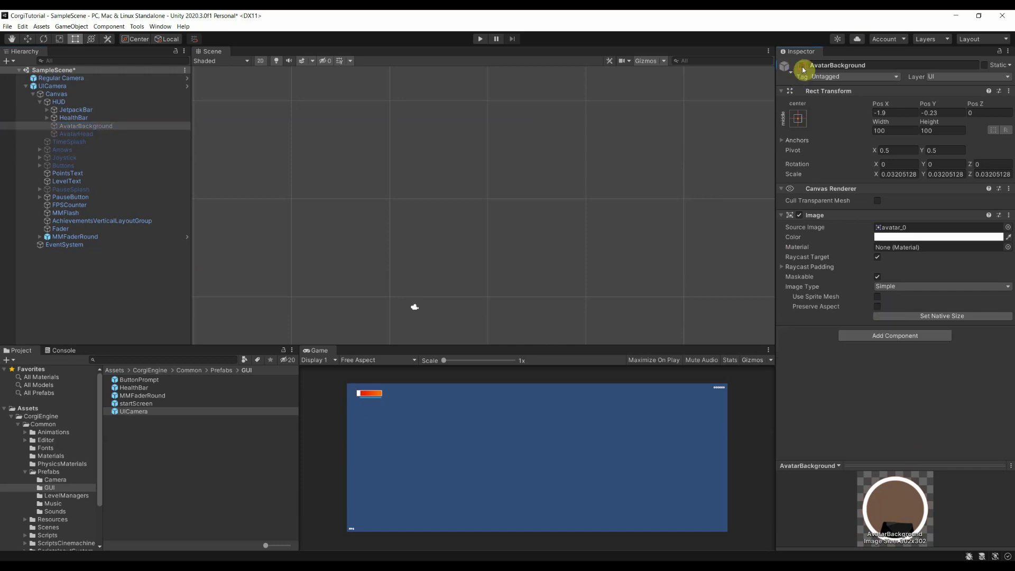
click(802, 66)
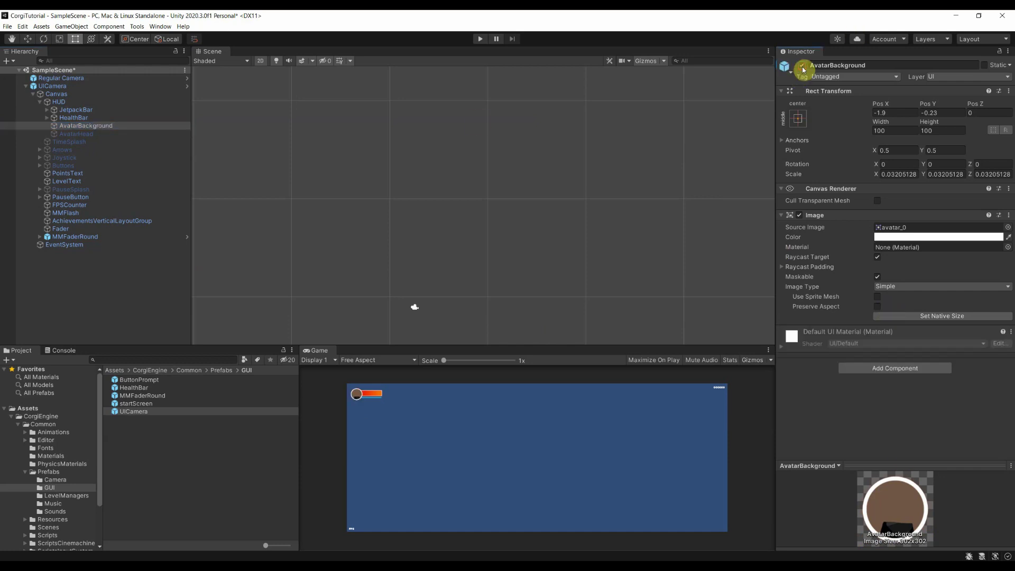
click(74, 135)
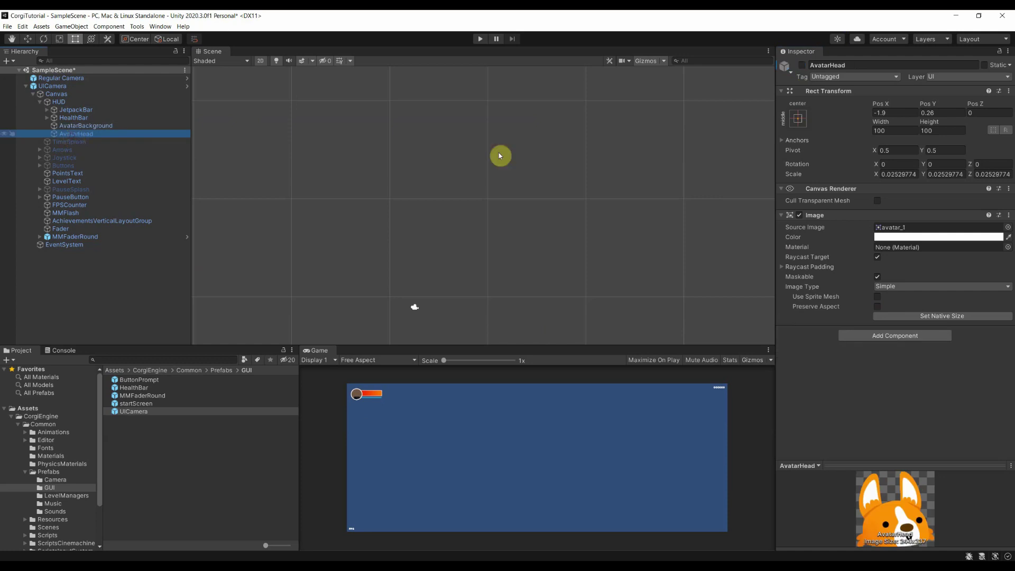
click(802, 66)
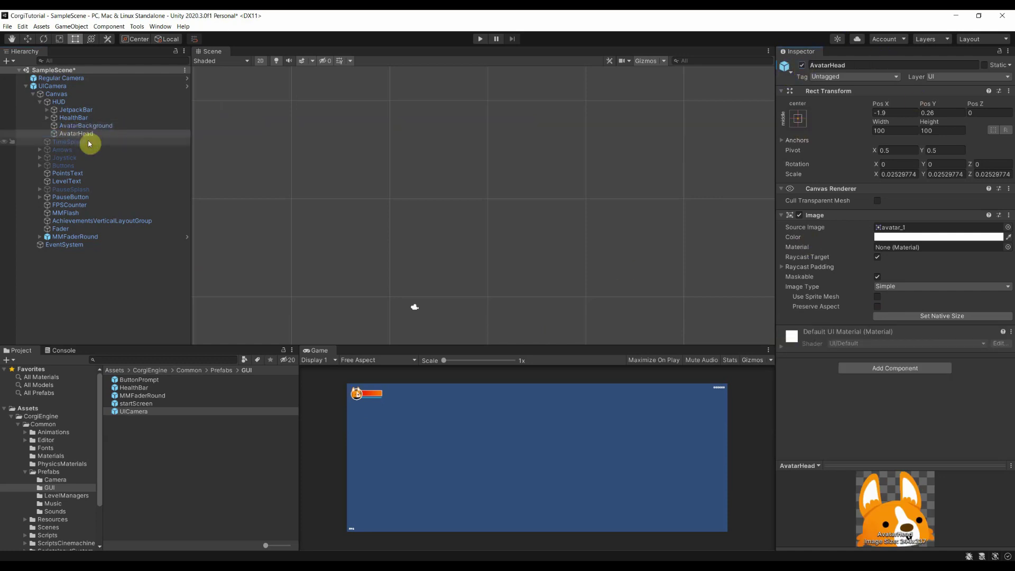
click(65, 103)
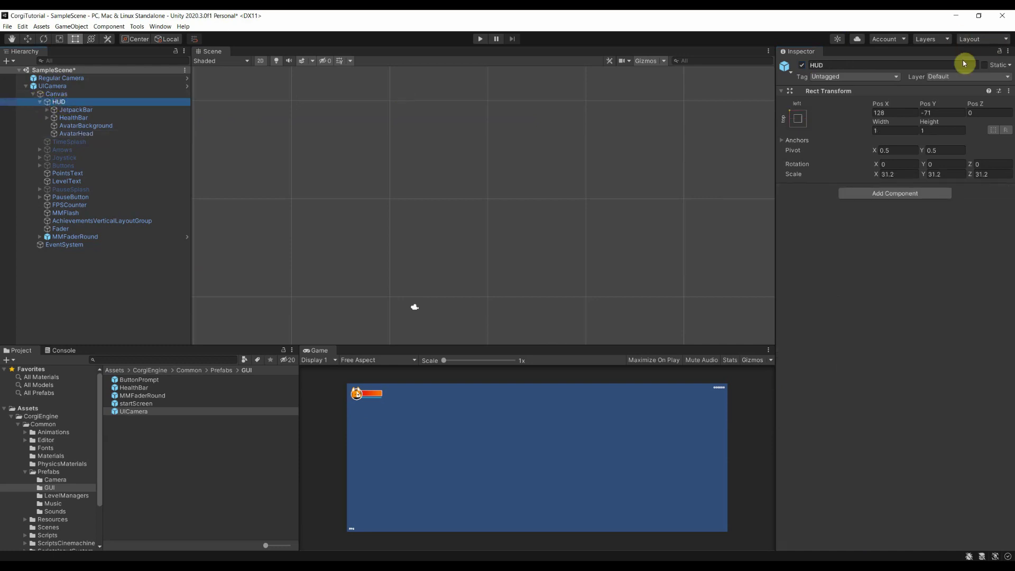
click(802, 66)
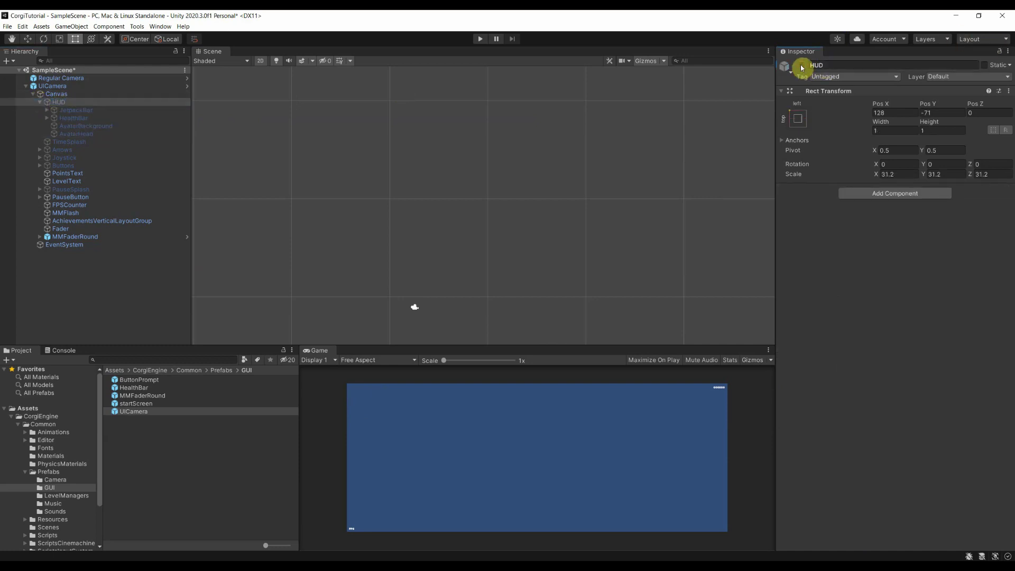
click(802, 65)
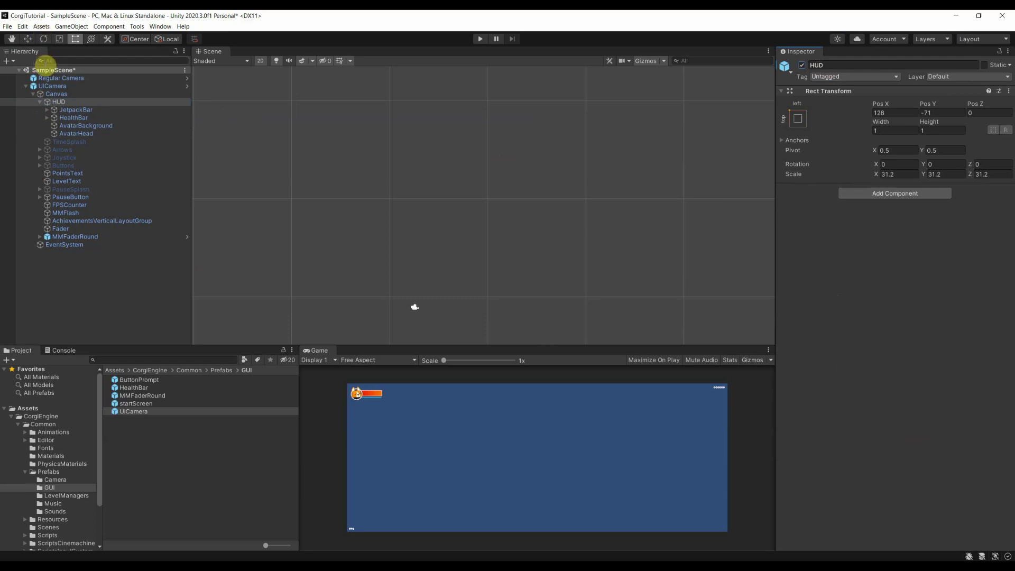
Collapse the HUD and Canvas foldouts in the Hierarchy
click(42, 103)
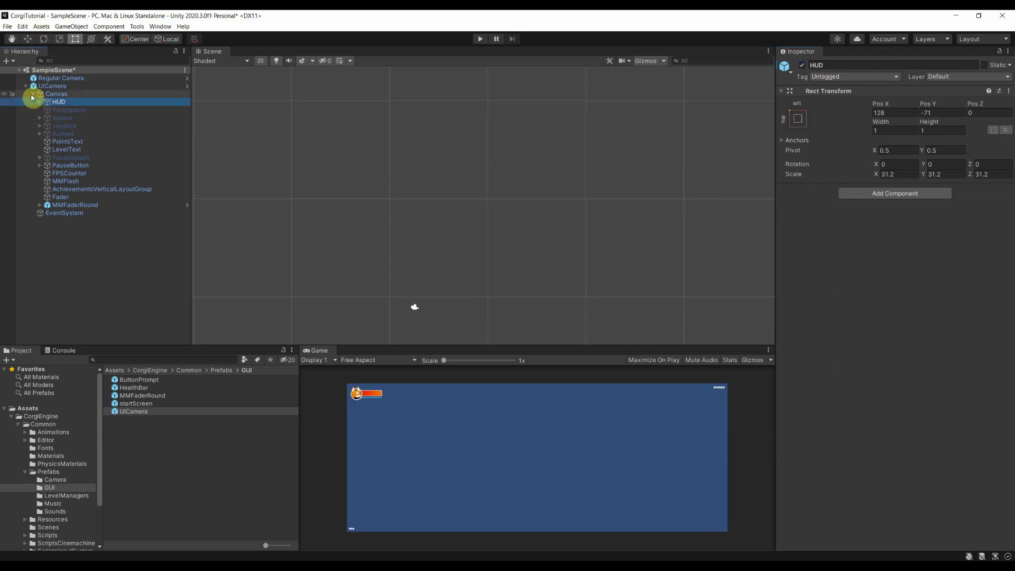
click(33, 94)
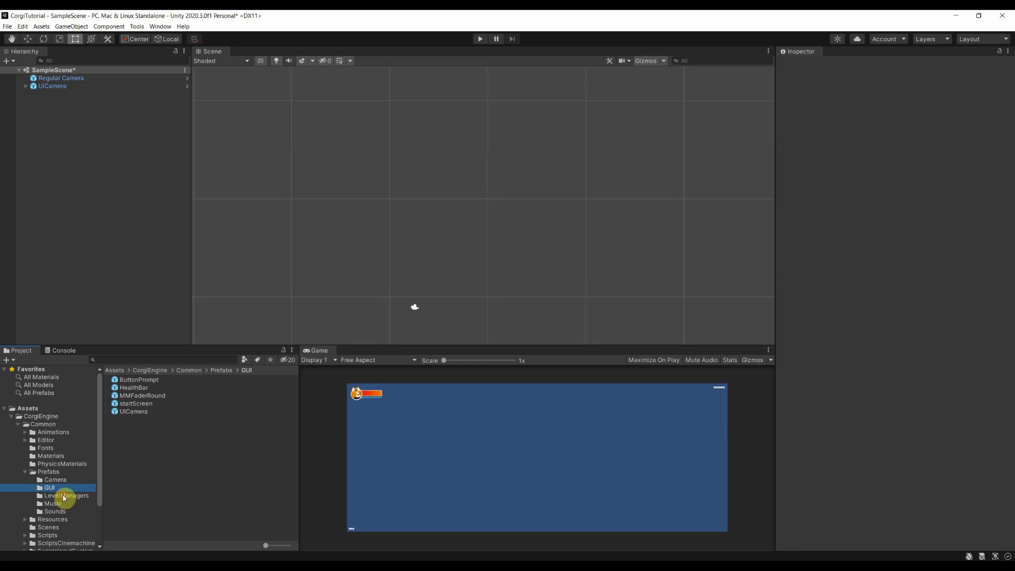
Drag the GameManagers prefab from Prefabs > LevelManagers into the Hierarchy
click(67, 495)
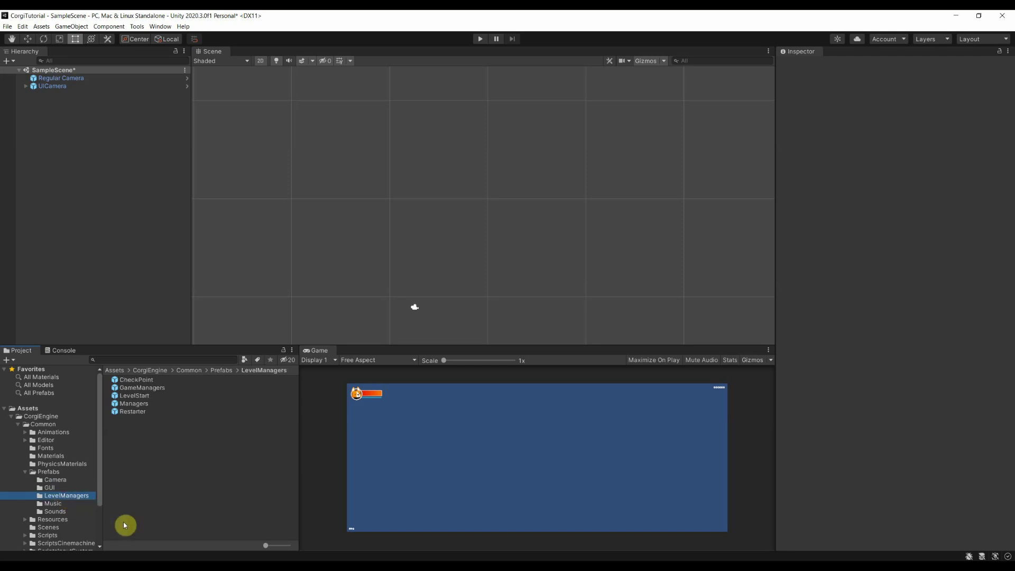
click(142, 392)
drag(142, 392, 90, 286)
drag(63, 140, 63, 139)
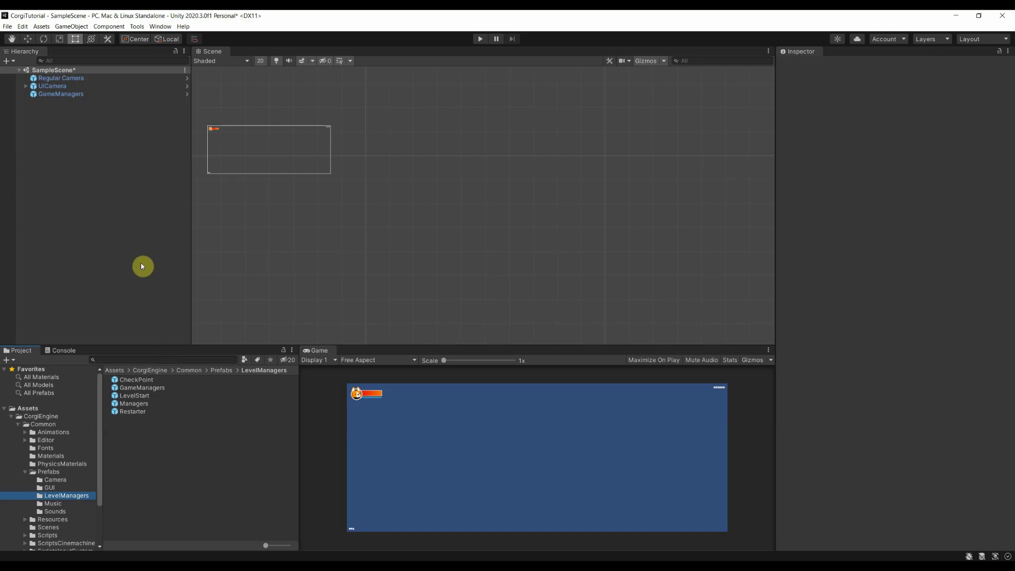
click(127, 397)
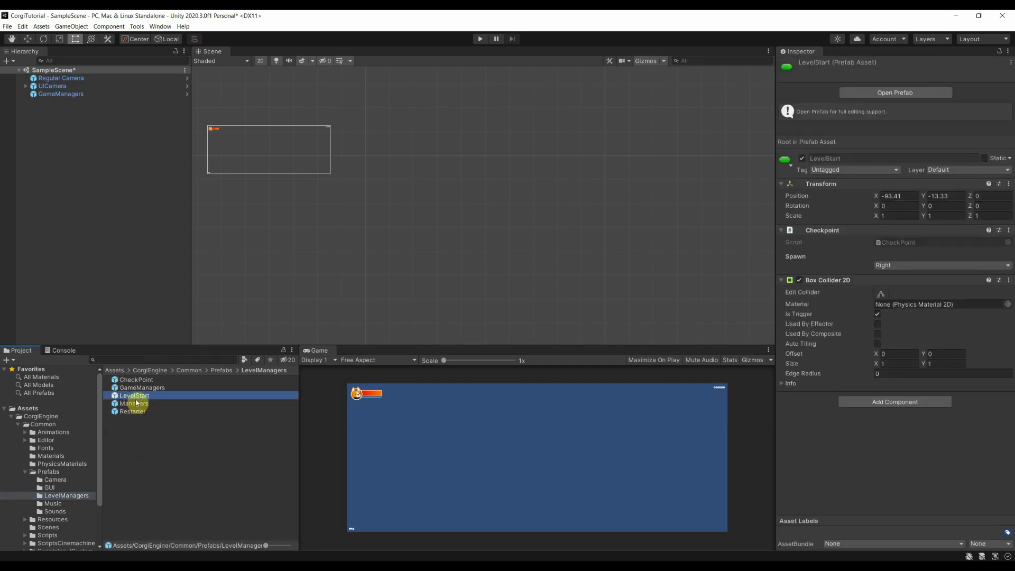
drag(136, 400, 84, 231)
drag(71, 170, 74, 172)
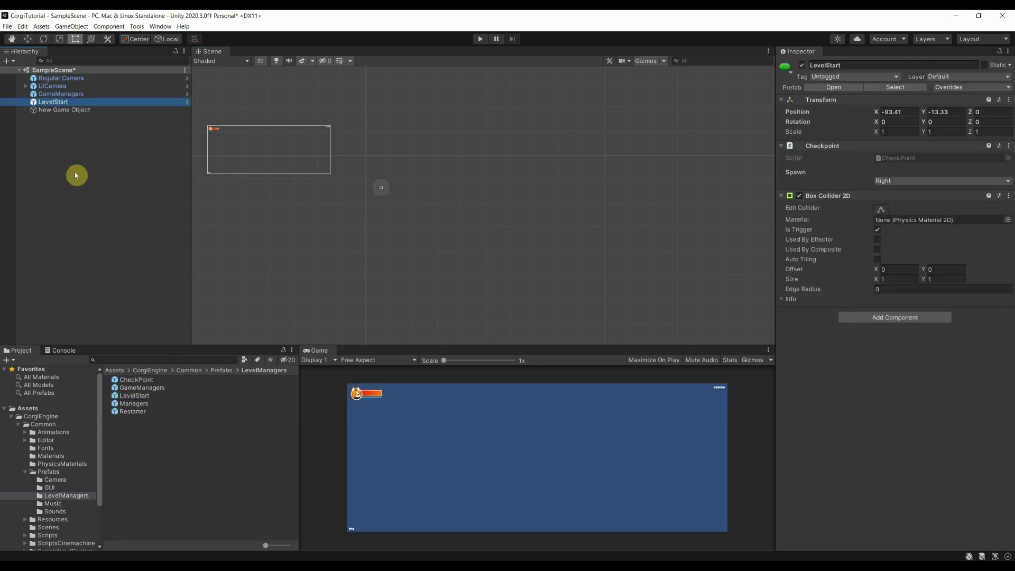
click(58, 112)
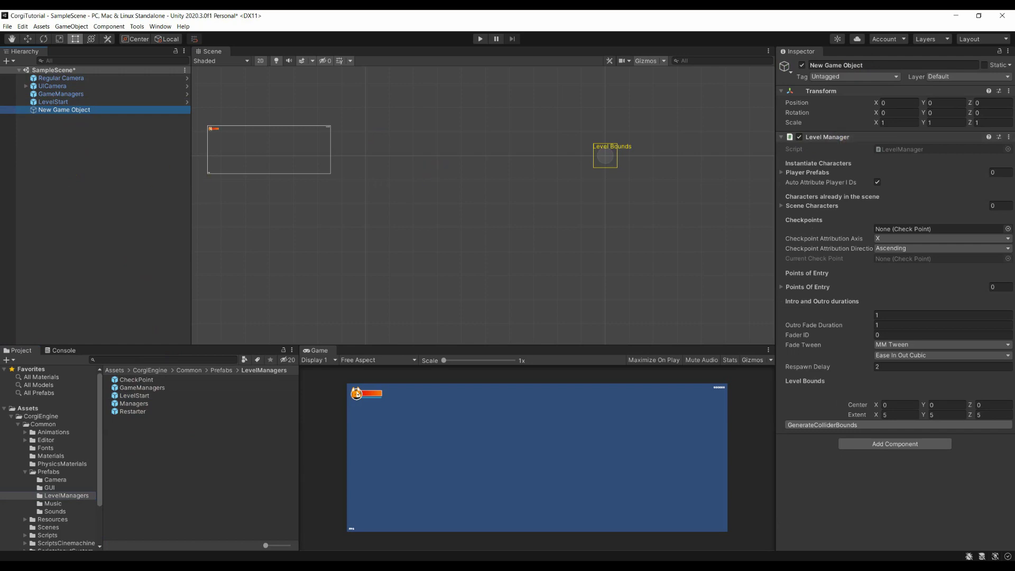
right_click(53, 143)
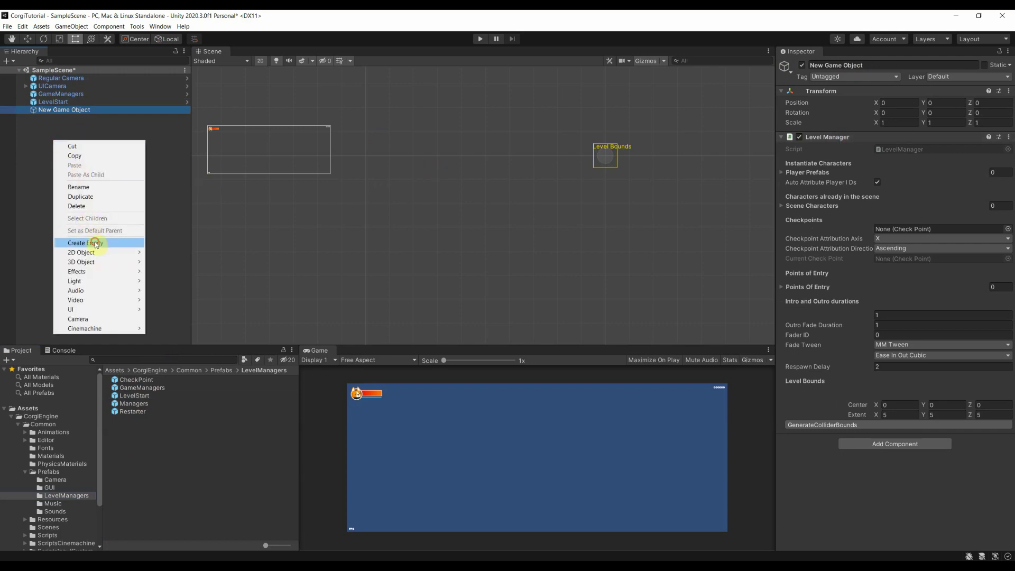
click(97, 244)
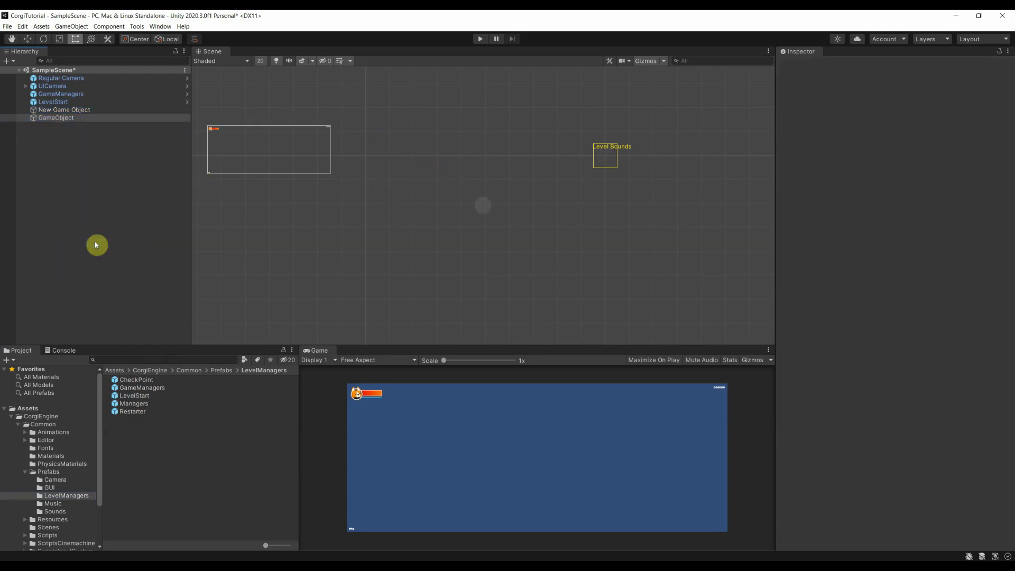
right_click(117, 117)
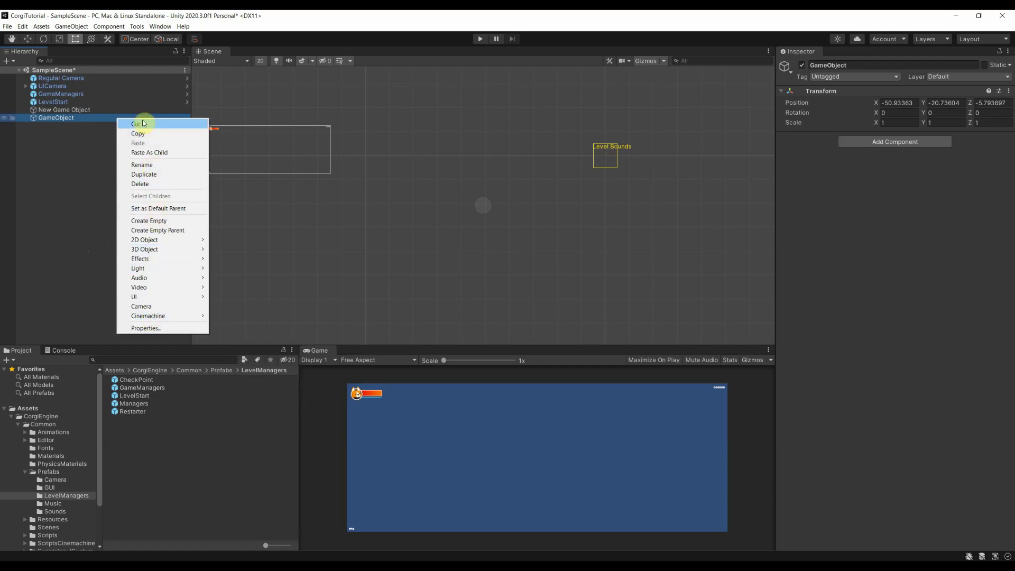
click(142, 125)
click(75, 136)
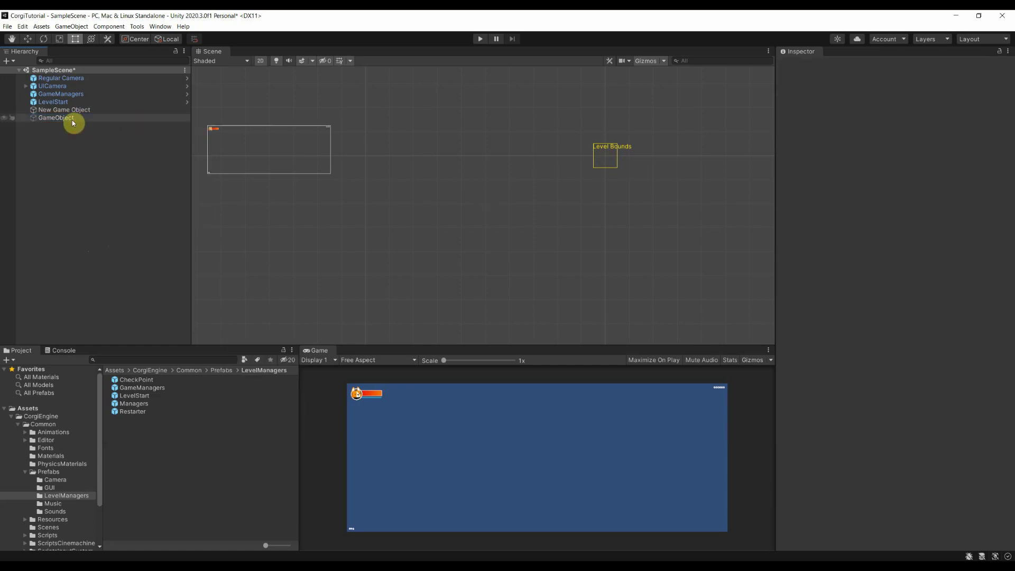
click(73, 119)
key(Delete)
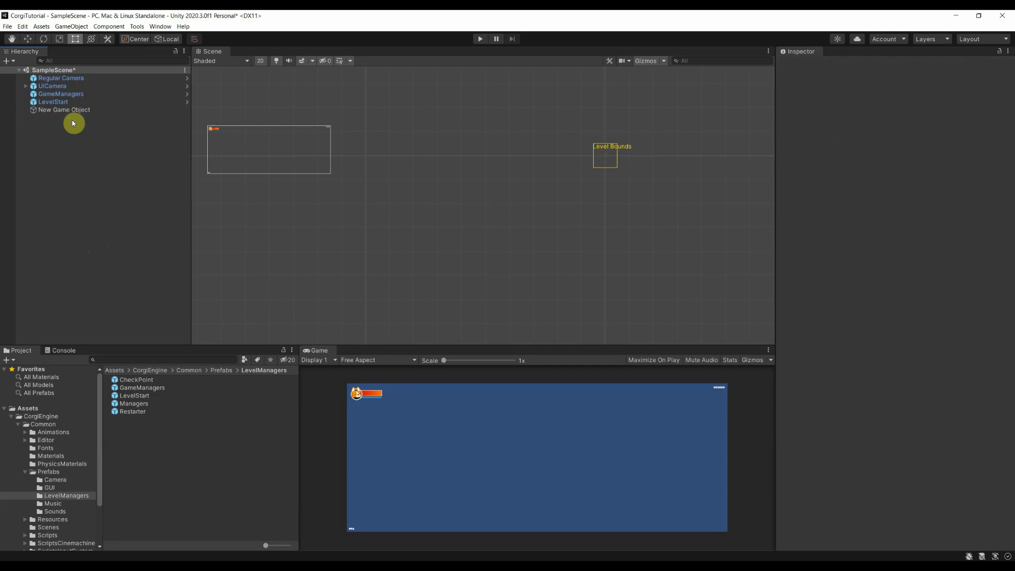
click(72, 109)
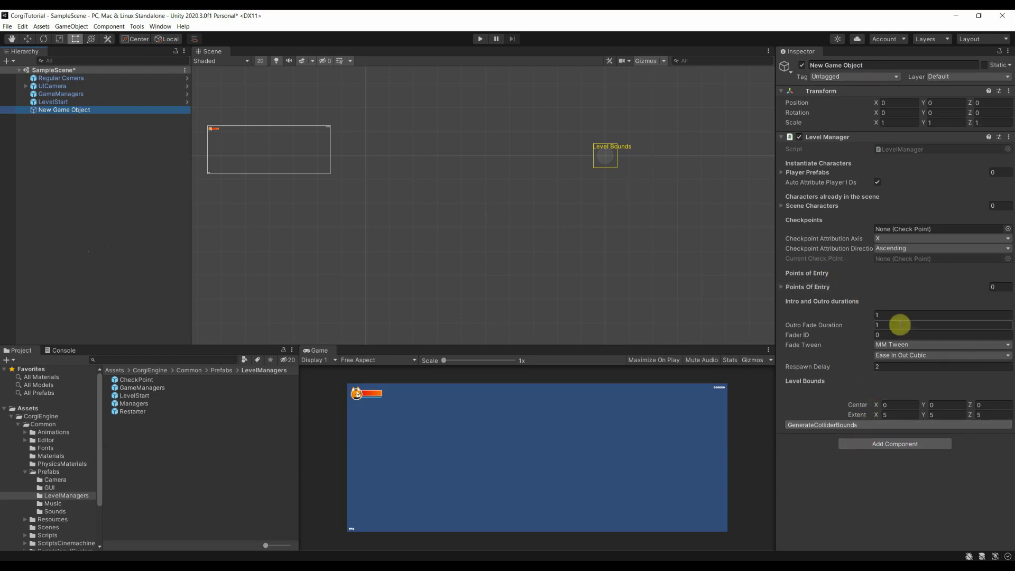
Rename New Game Object to LevelManager using the Inspector name field
click(879, 64)
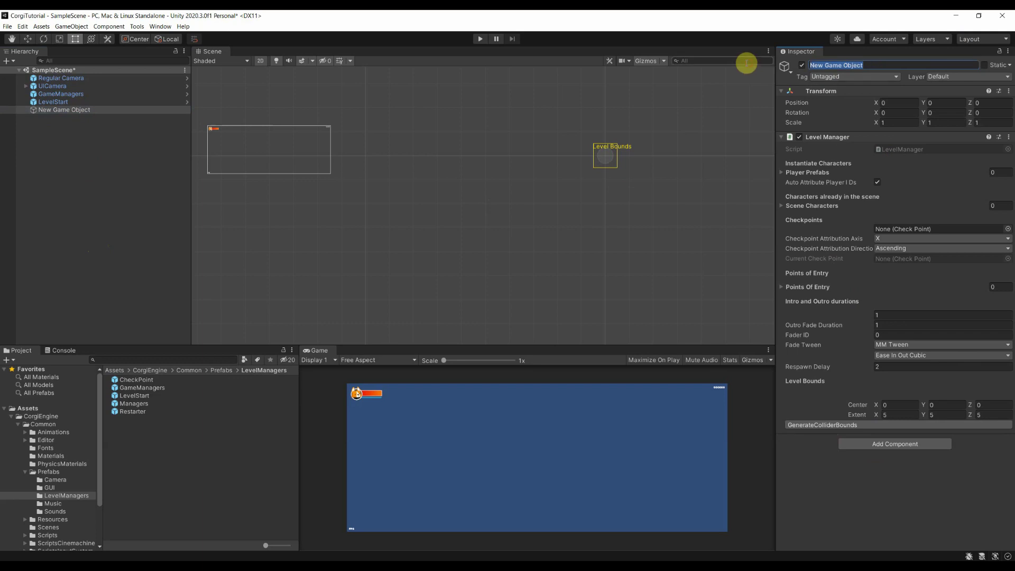
text(LevelManager)
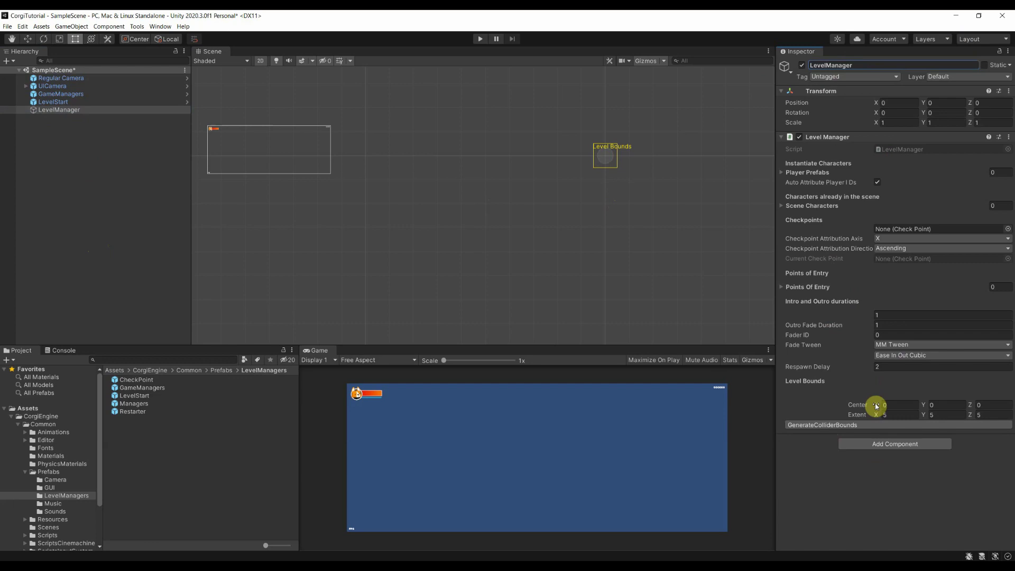
click(59, 103)
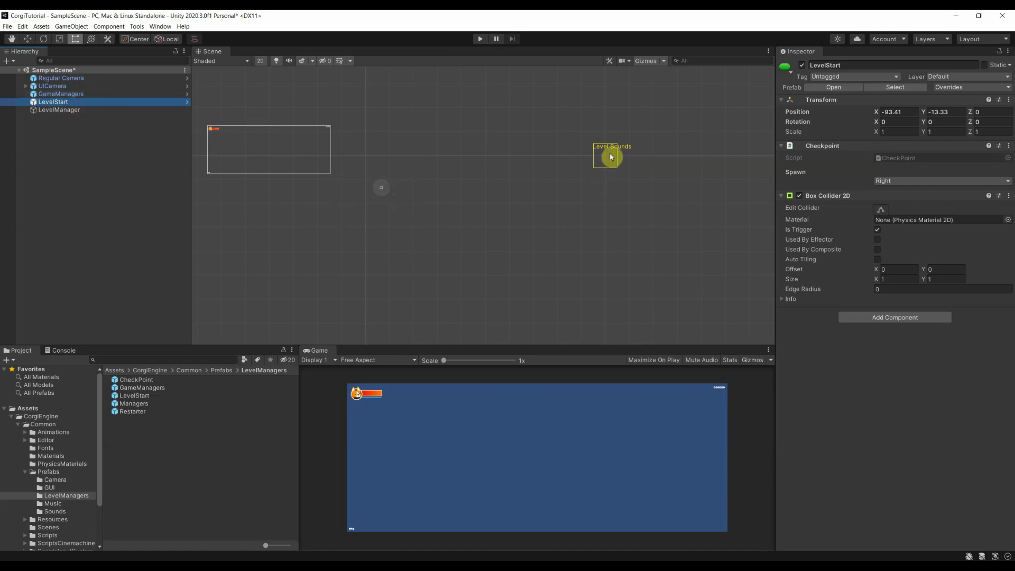
click(62, 110)
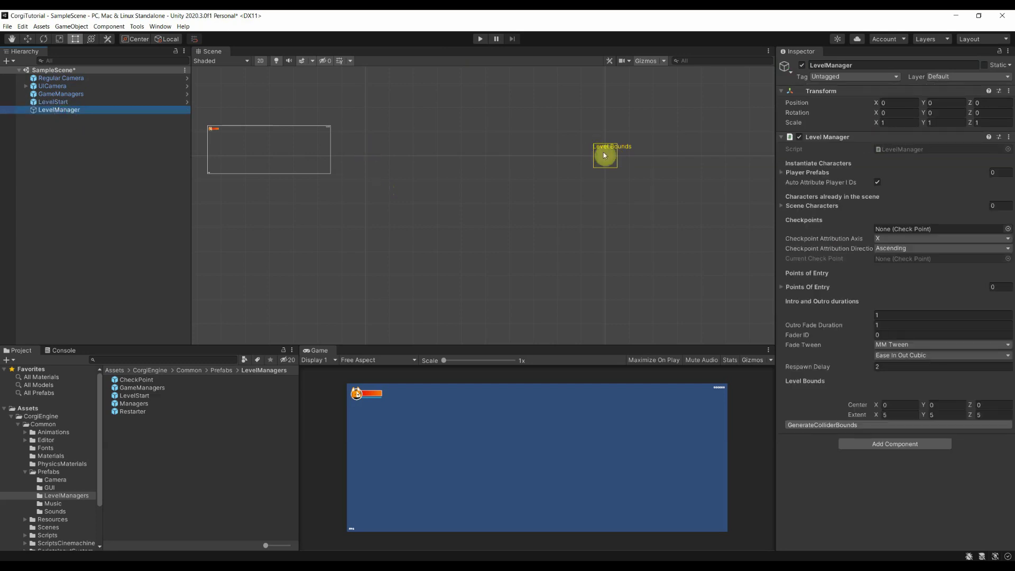
click(53, 102)
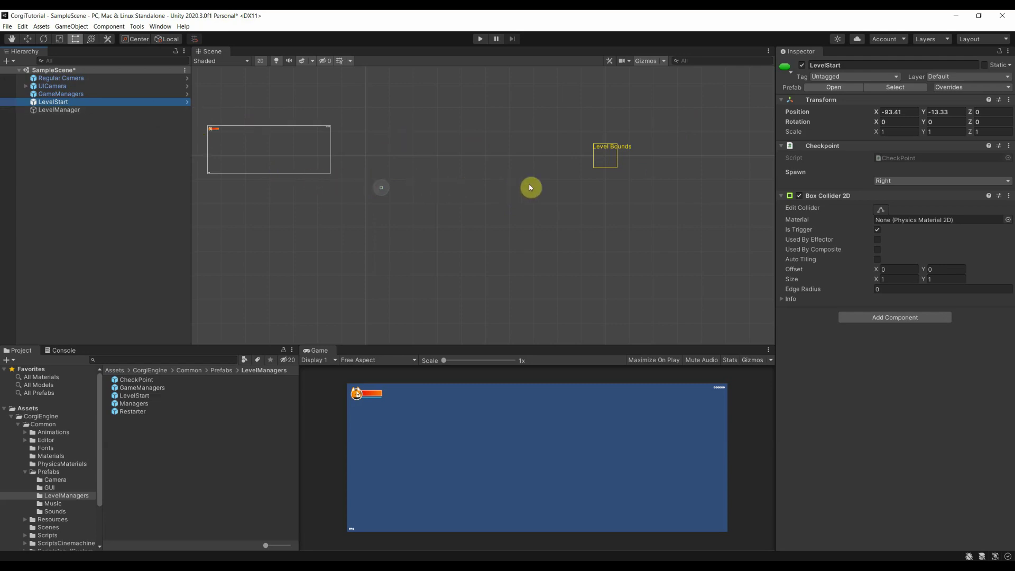
Reset LevelStart's Transform so it sits at position 0, 0, 0
click(66, 110)
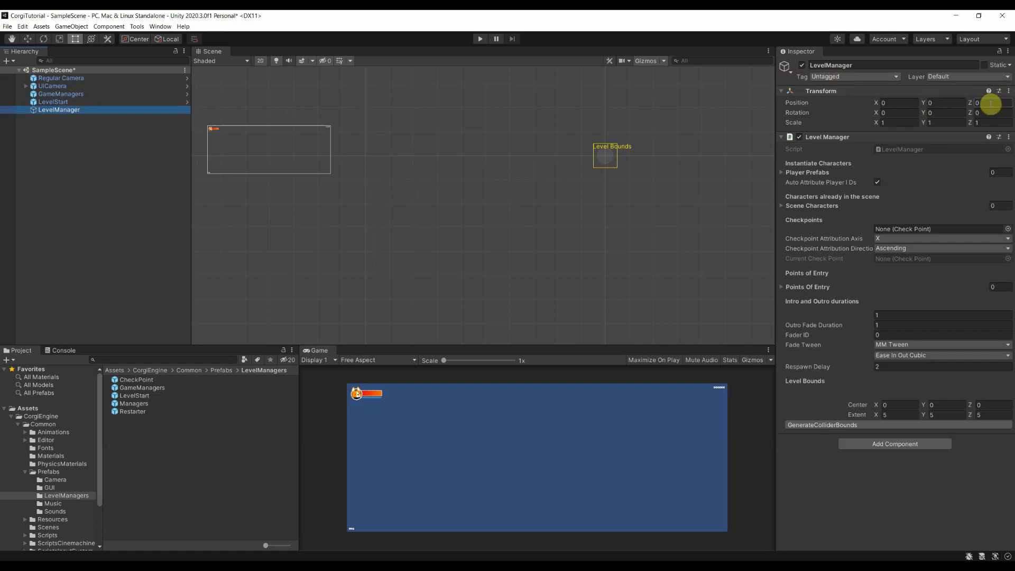
click(60, 102)
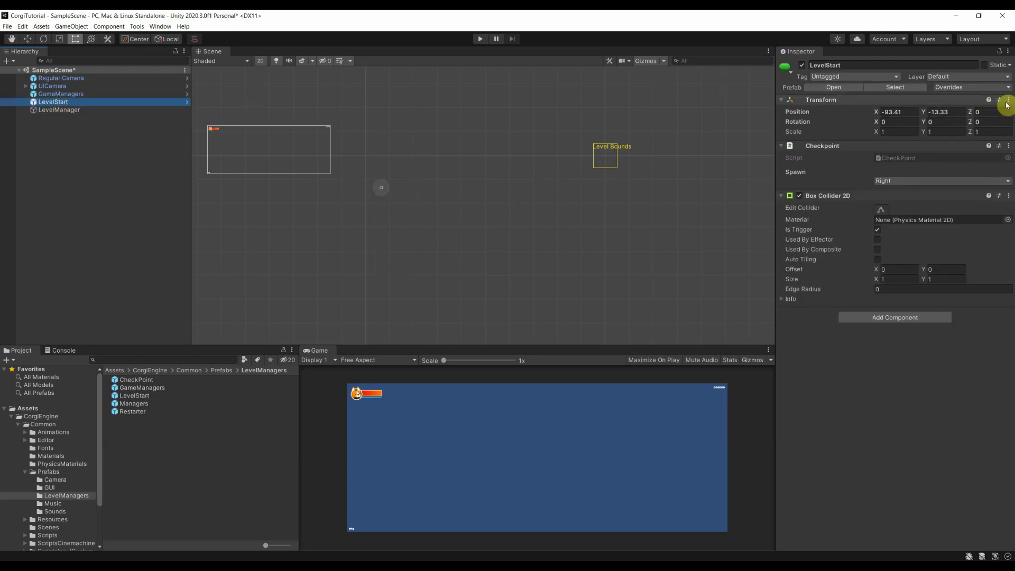
click(1009, 100)
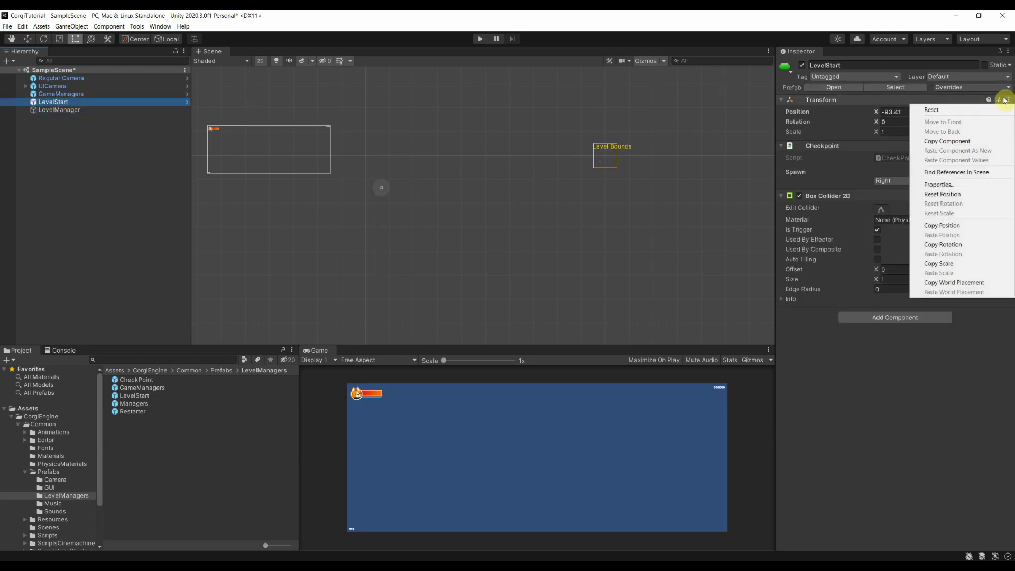
click(950, 112)
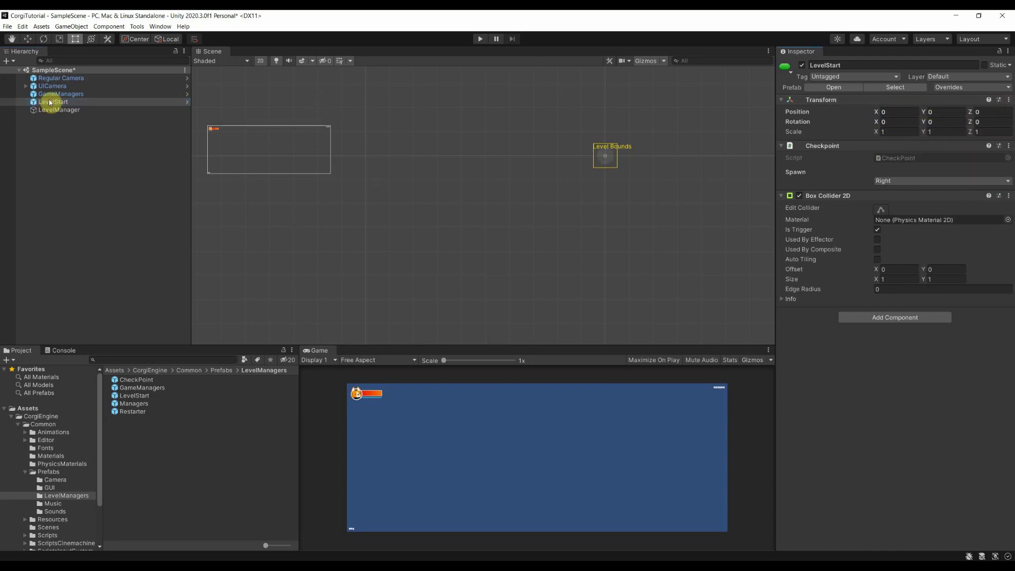
click(62, 135)
click(50, 101)
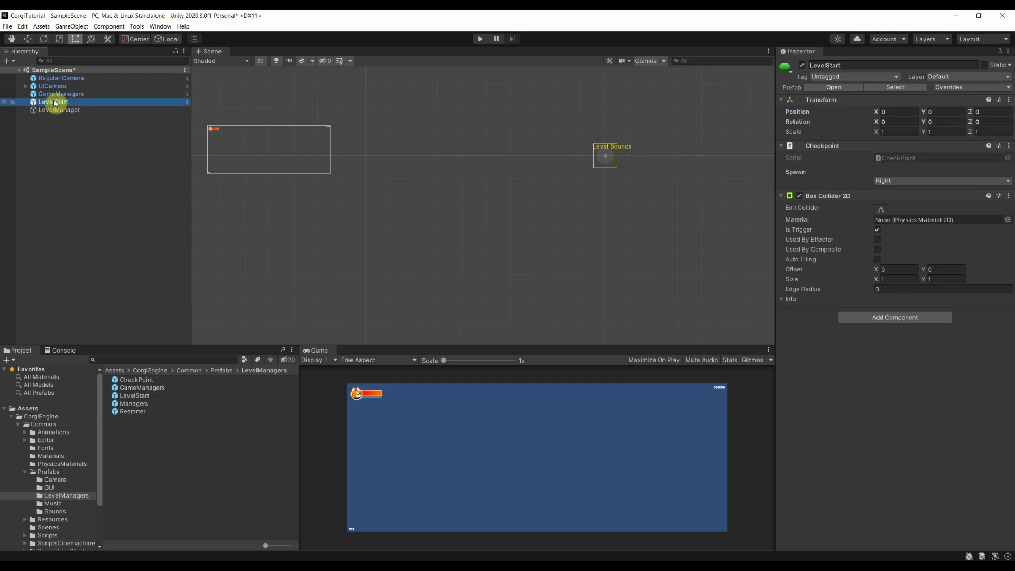
Parent LevelStart under LevelManager in the Hierarchy, then reselect LevelStart, which stays at 0, 0, 0
mouse_move(49, 100)
mouse_down()
mouse_move(72, 105)
mouse_move(61, 110)
mouse_up()
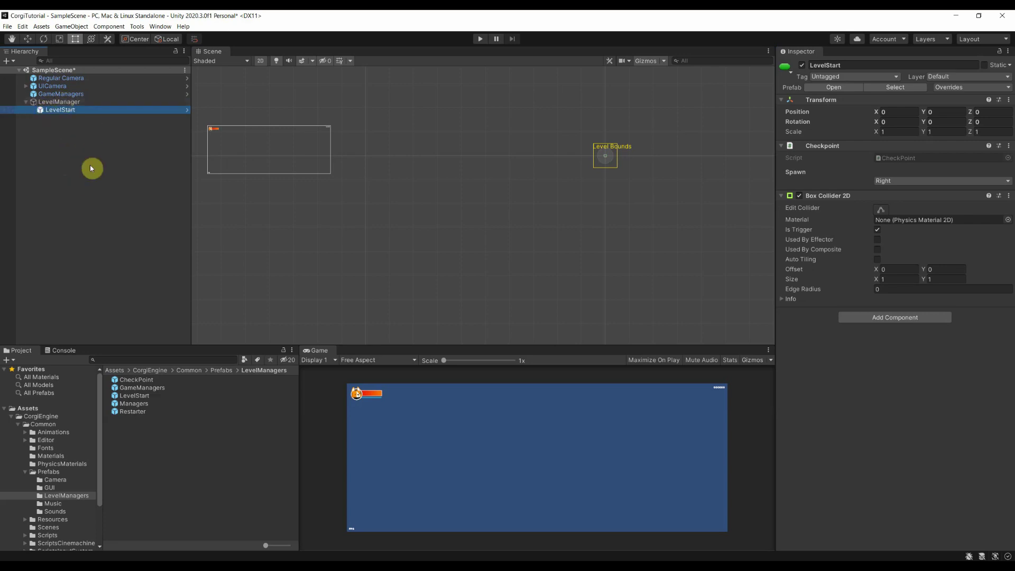
click(98, 178)
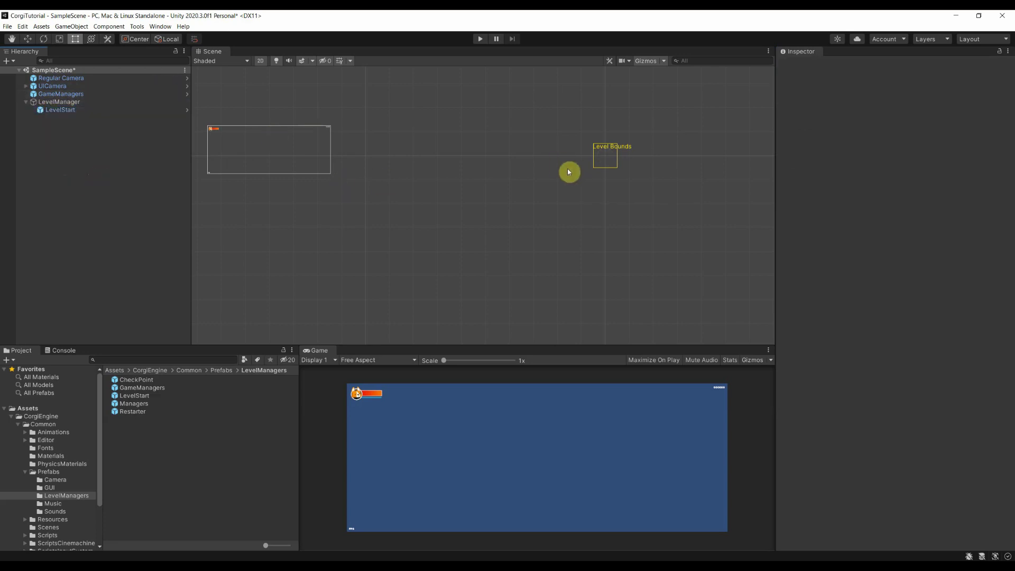
click(71, 110)
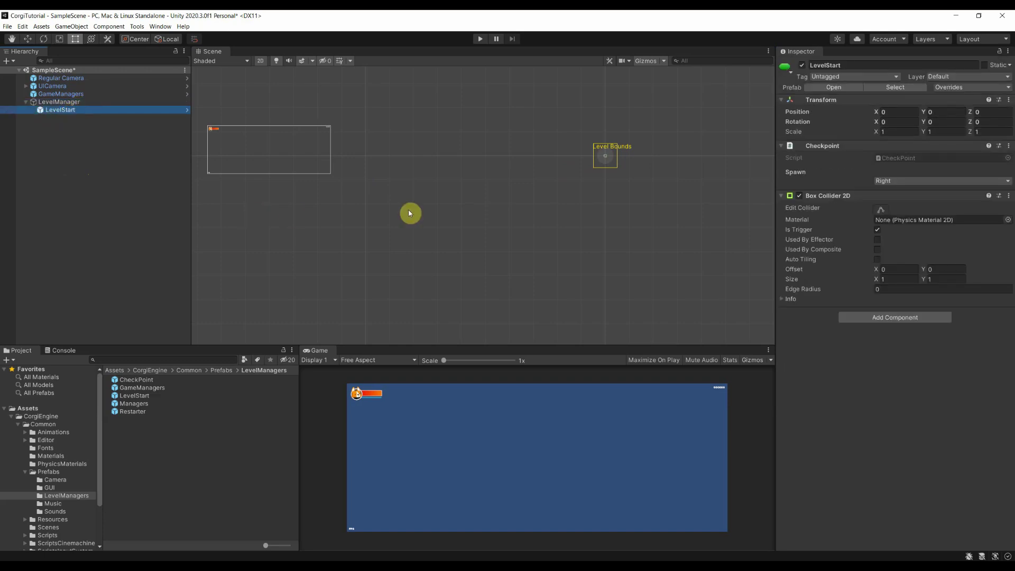
Frame the level bounds in the Scene view and scrub LevelManager's Level Bounds Extent X to 51.13
middle_drag(623, 182, 422, 210)
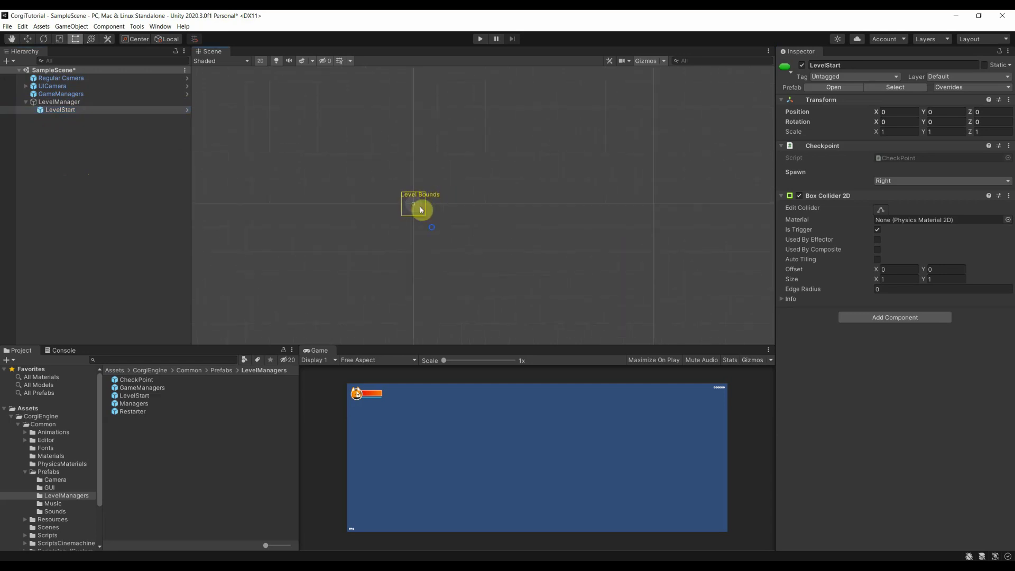
scroll(415, 216, up, 5)
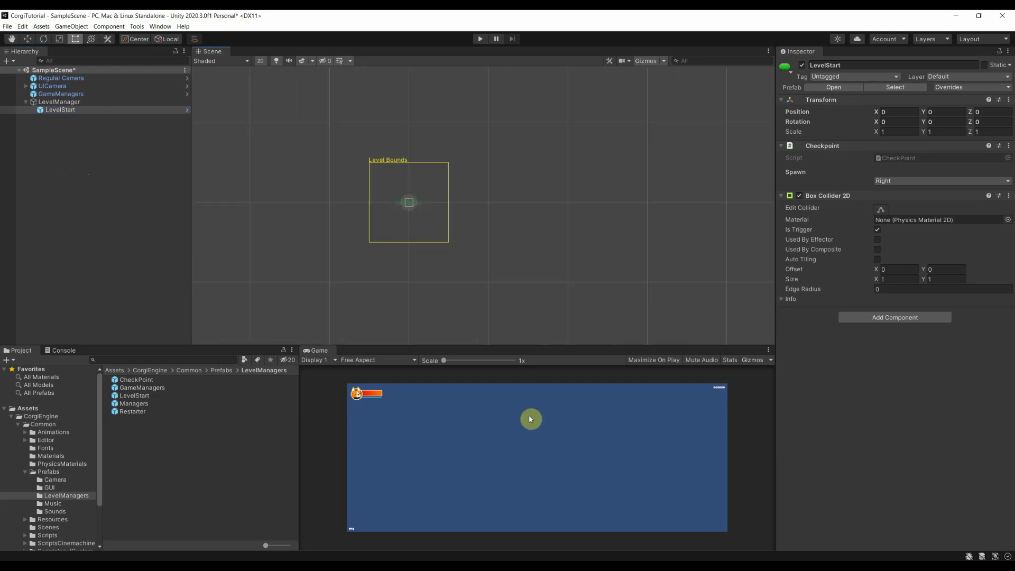
scroll(403, 185, up, 4)
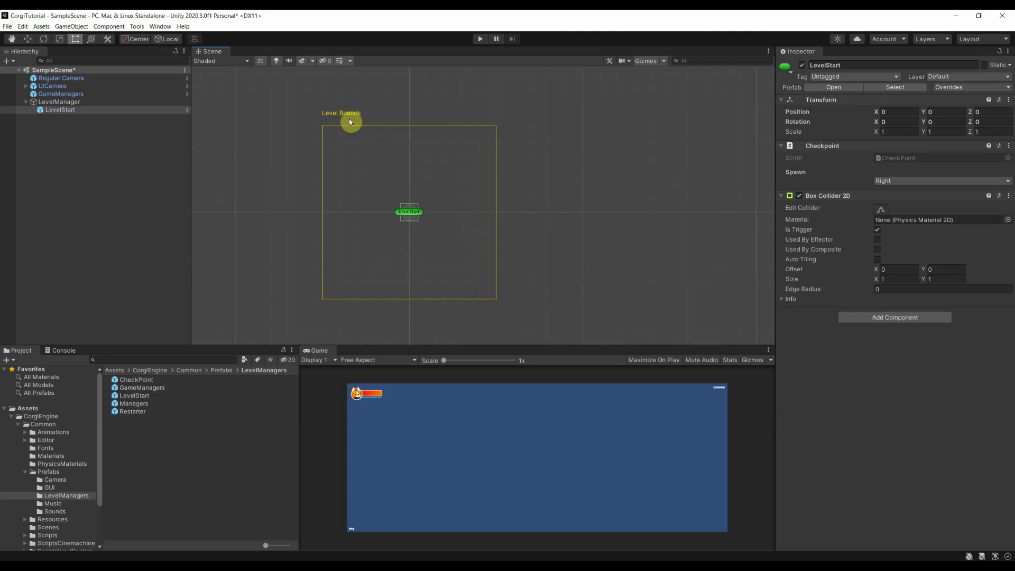
click(64, 102)
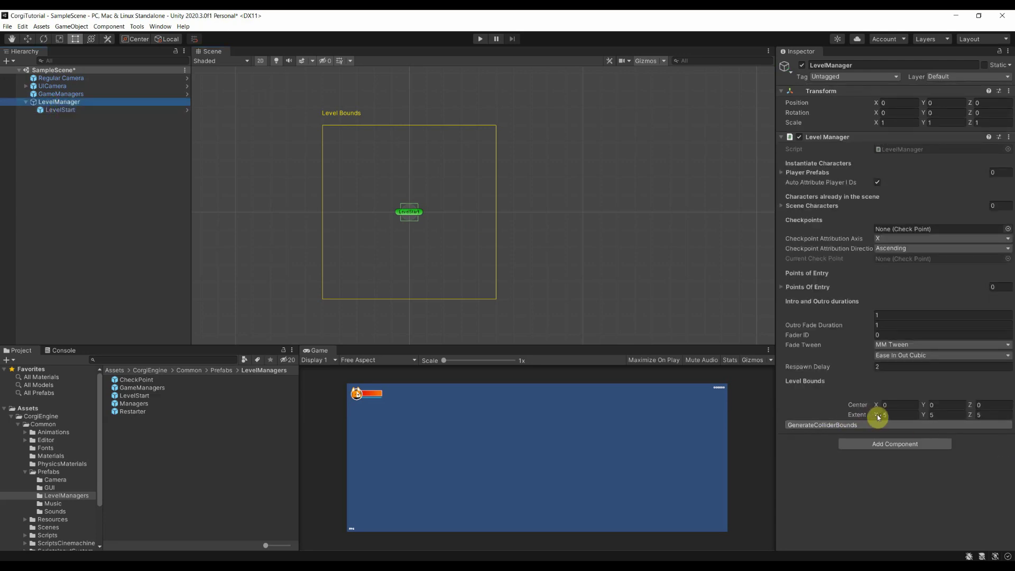
drag(875, 413, 838, 415)
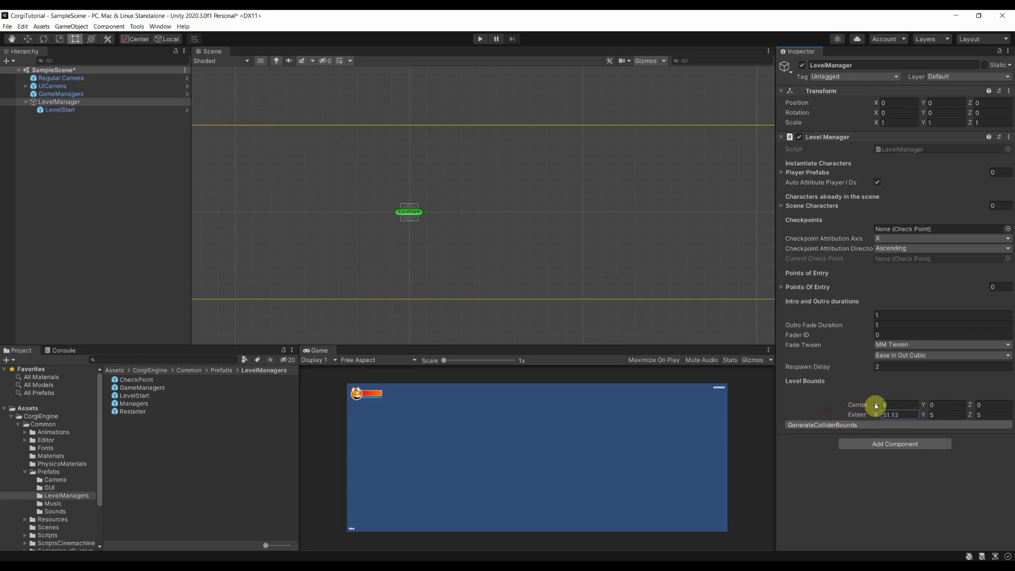